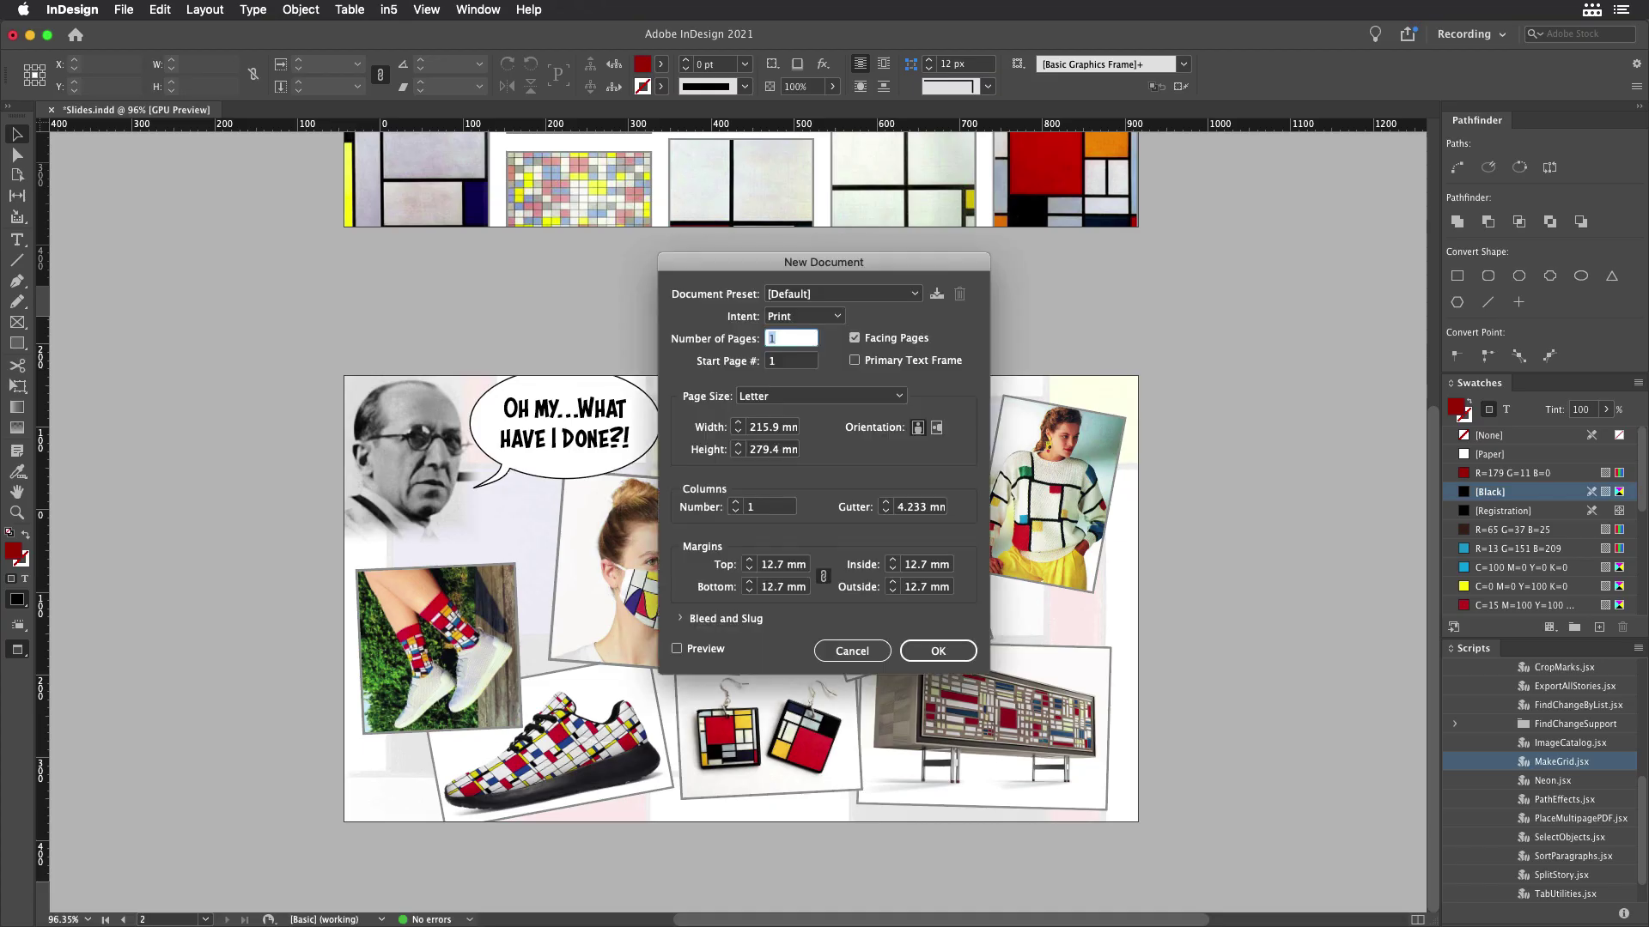
Create a 900 × 900 mm document with Facing Pages off and a 9 mm column gutter.
{"action": "left_click", "coordinate": [704, 429]}
{"action": "type", "text": "900"}
{"action": "key", "text": "Tab"}
{"action": "type", "text": "9"}
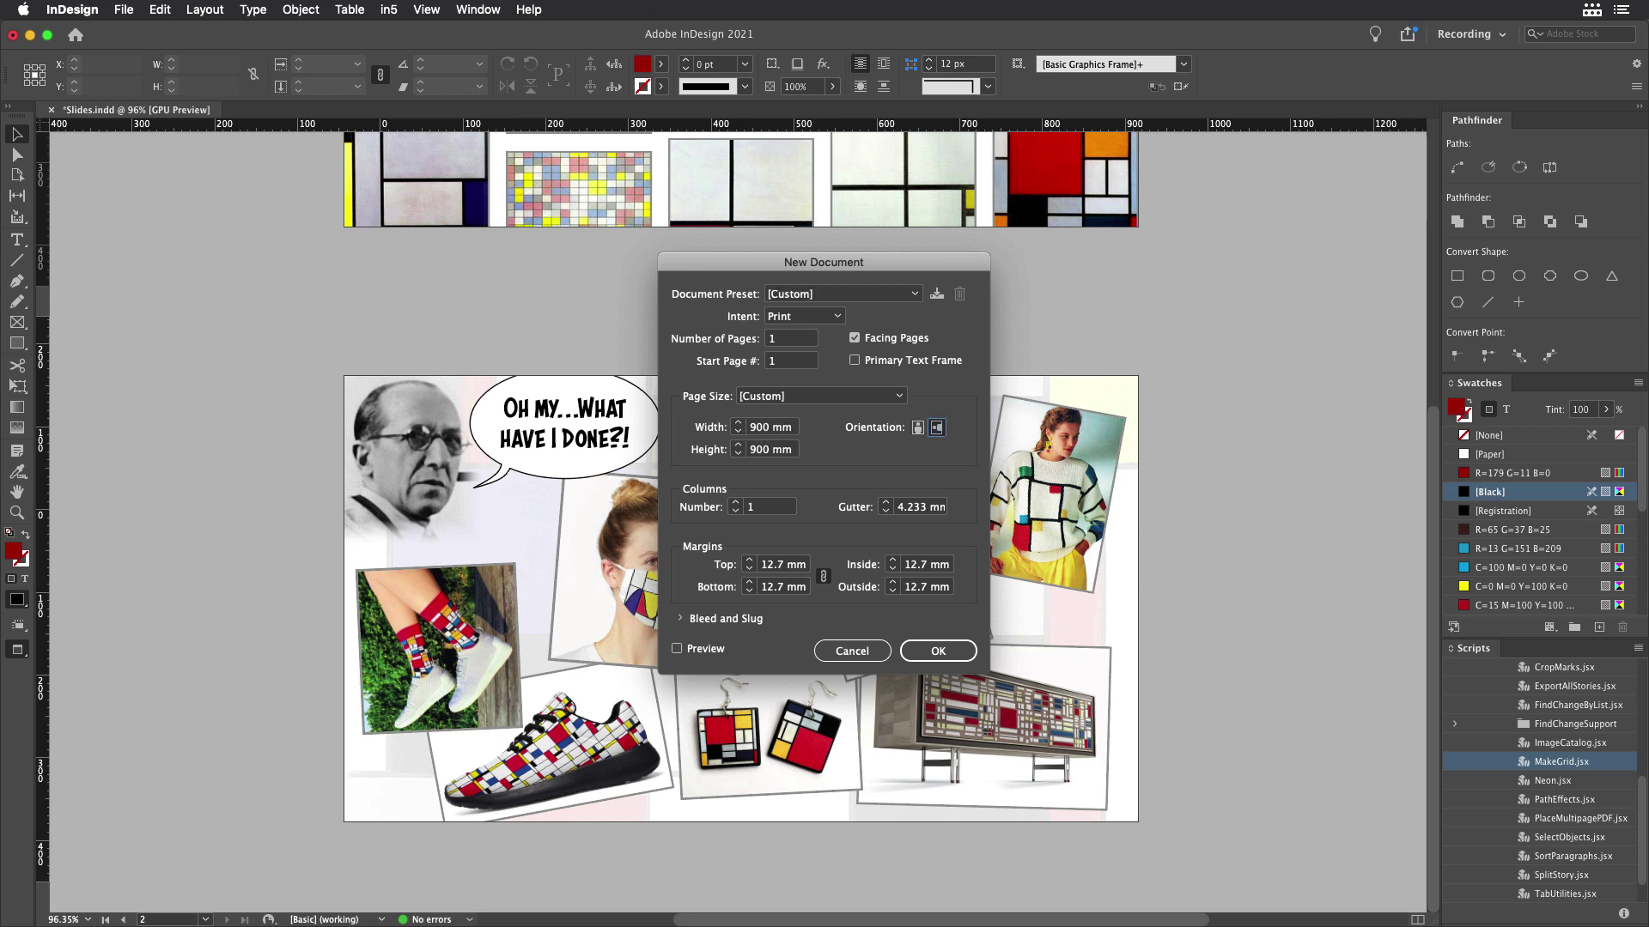
{"action": "left_click", "coordinate": [854, 337]}
{"action": "left_click", "coordinate": [912, 507]}
{"action": "type", "text": "9"}
{"action": "key", "text": "Tab"}
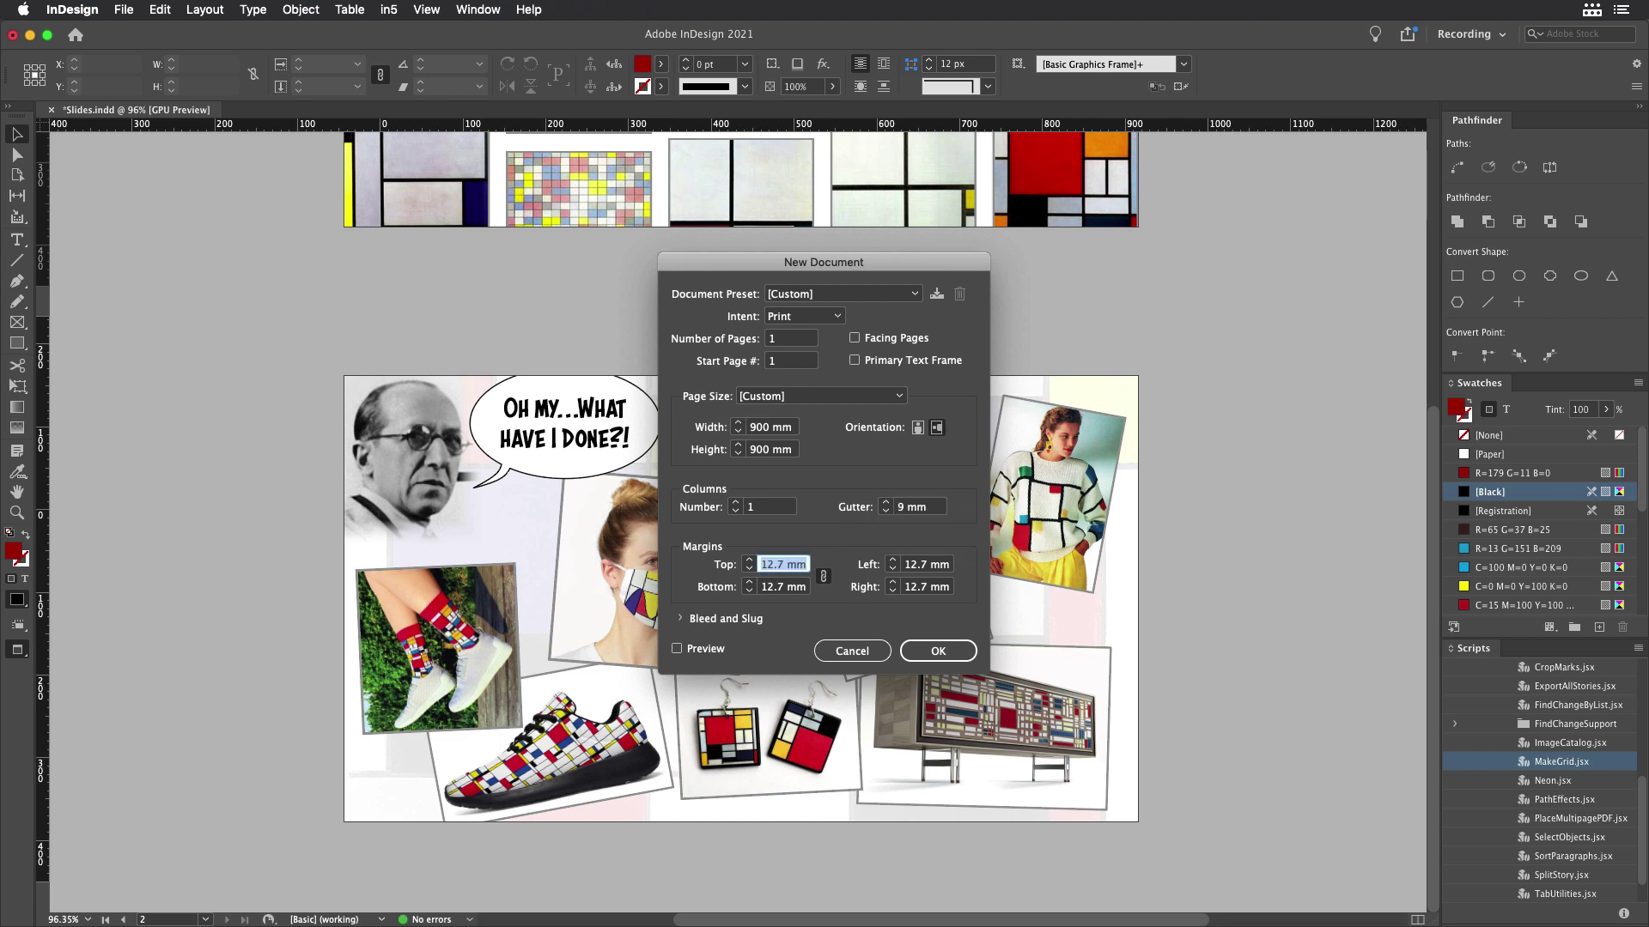
{"action": "left_click", "coordinate": [934, 650]}
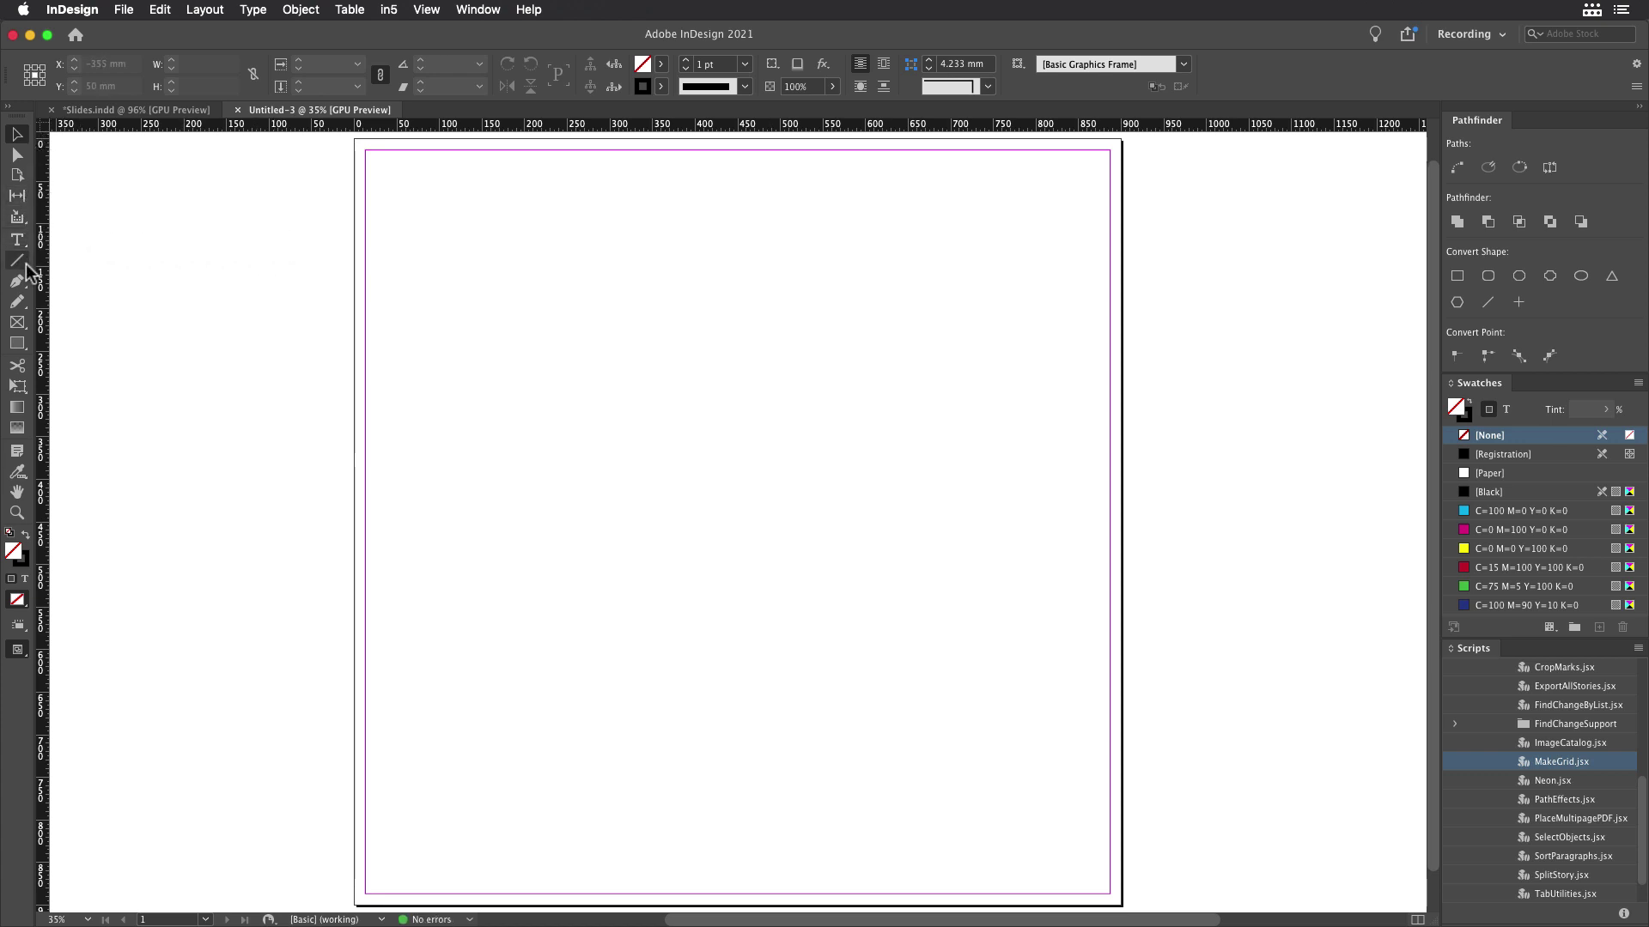
Draw a frame spanning the whole page, fill it with Black, and lock it.
{"action": "left_click", "coordinate": [17, 322]}
{"action": "left_click_drag", "start_coordinate": [356, 140], "coordinate": [1121, 905]}
{"action": "left_click", "coordinate": [1490, 492]}
{"action": "right_click", "coordinate": [841, 403]}
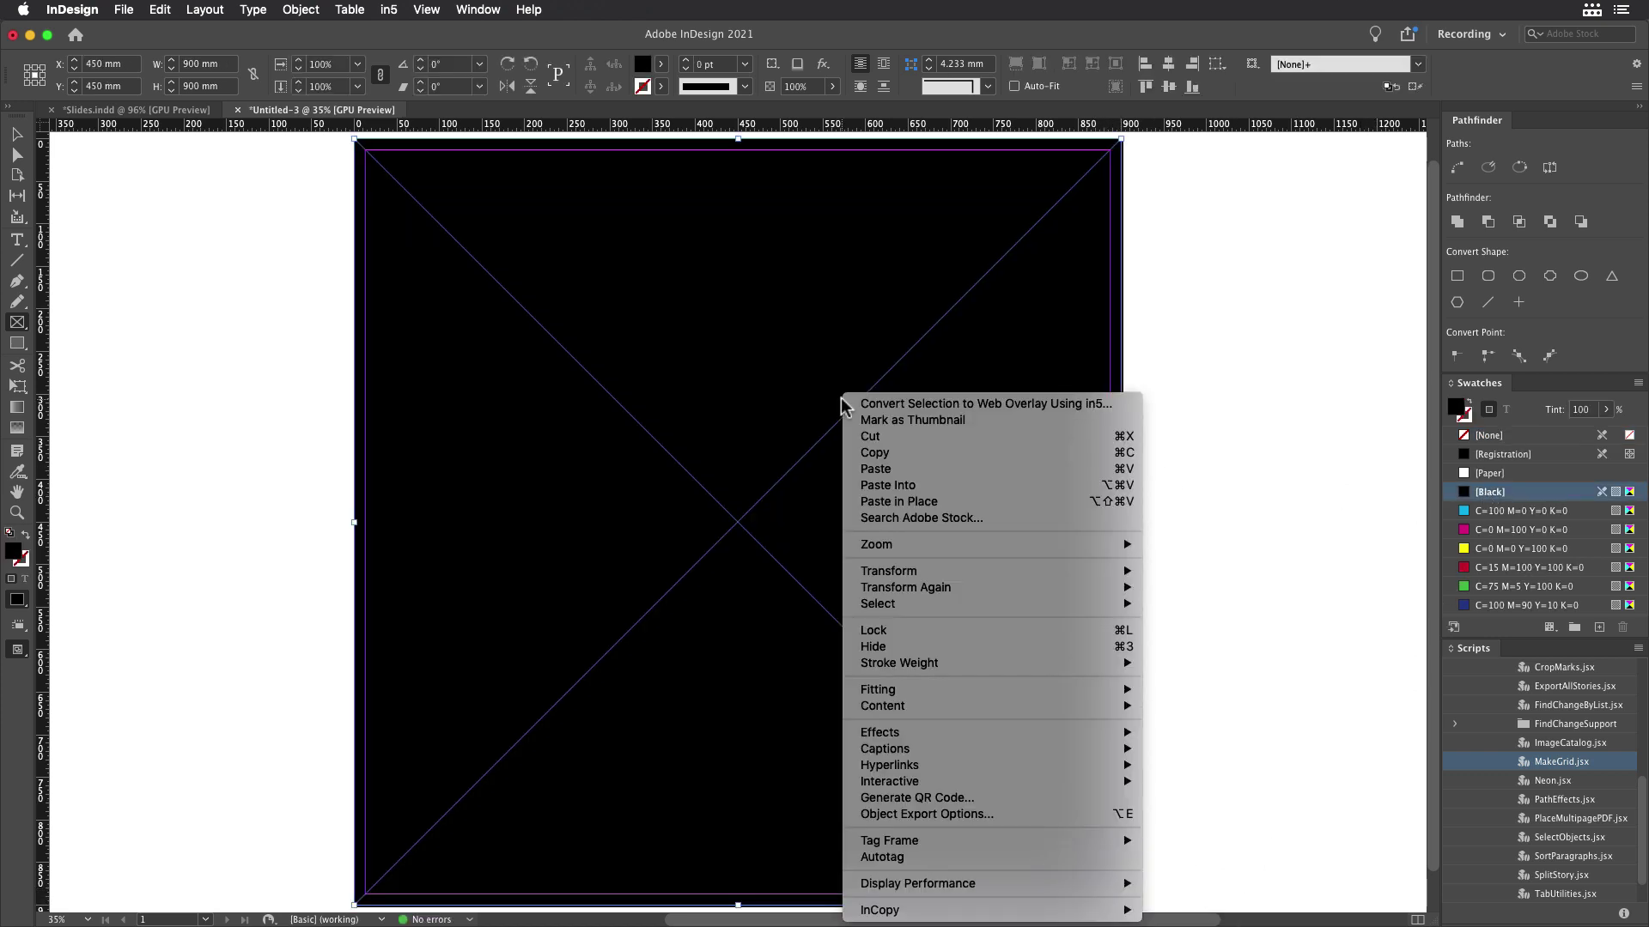
{"action": "left_click", "coordinate": [890, 630]}
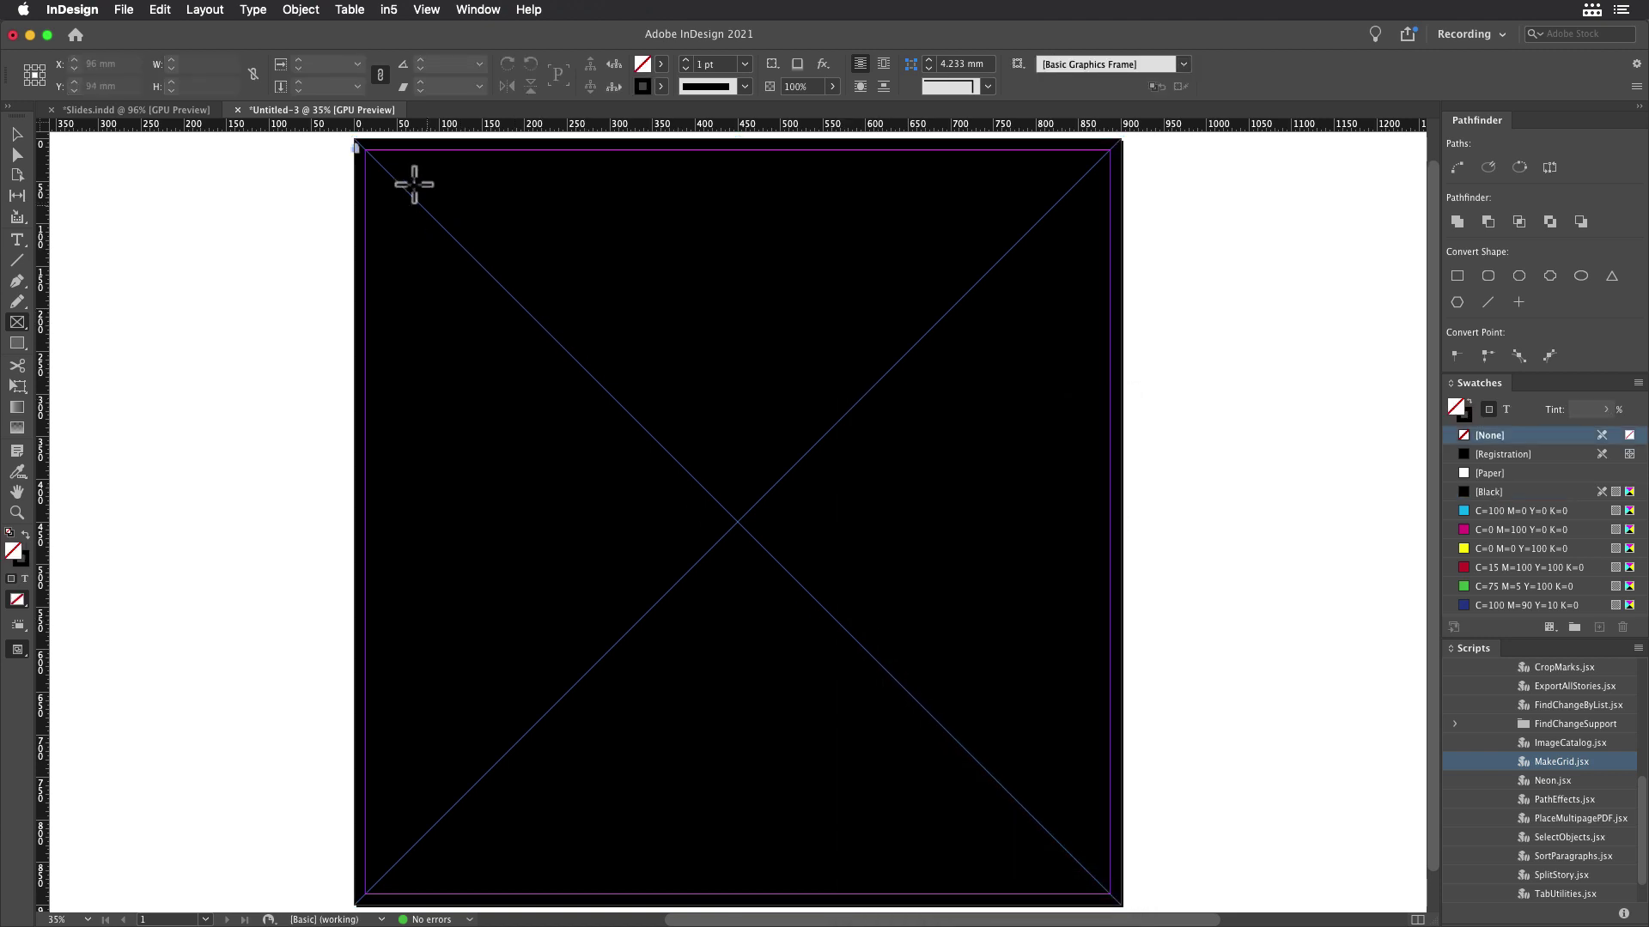
Drag a frame across the page, split it into a 4 × 4 grid, and fill it with Paper.
{"action": "mouse_move", "coordinate": [359, 146]}
{"action": "left_mouse_down"}
{"action": "mouse_move", "coordinate": [592, 352]}
{"action": "mouse_move", "coordinate": [1125, 913]}
{"action": "left_mouse_up"}
{"action": "key", "text": "Up"}
{"action": "key", "text": "Up"}
{"action": "key", "text": "Up"}
{"action": "key", "text": "Right"}
{"action": "key", "text": "Right"}
{"action": "key", "text": "Right"}
{"action": "left_click", "coordinate": [1478, 473]}
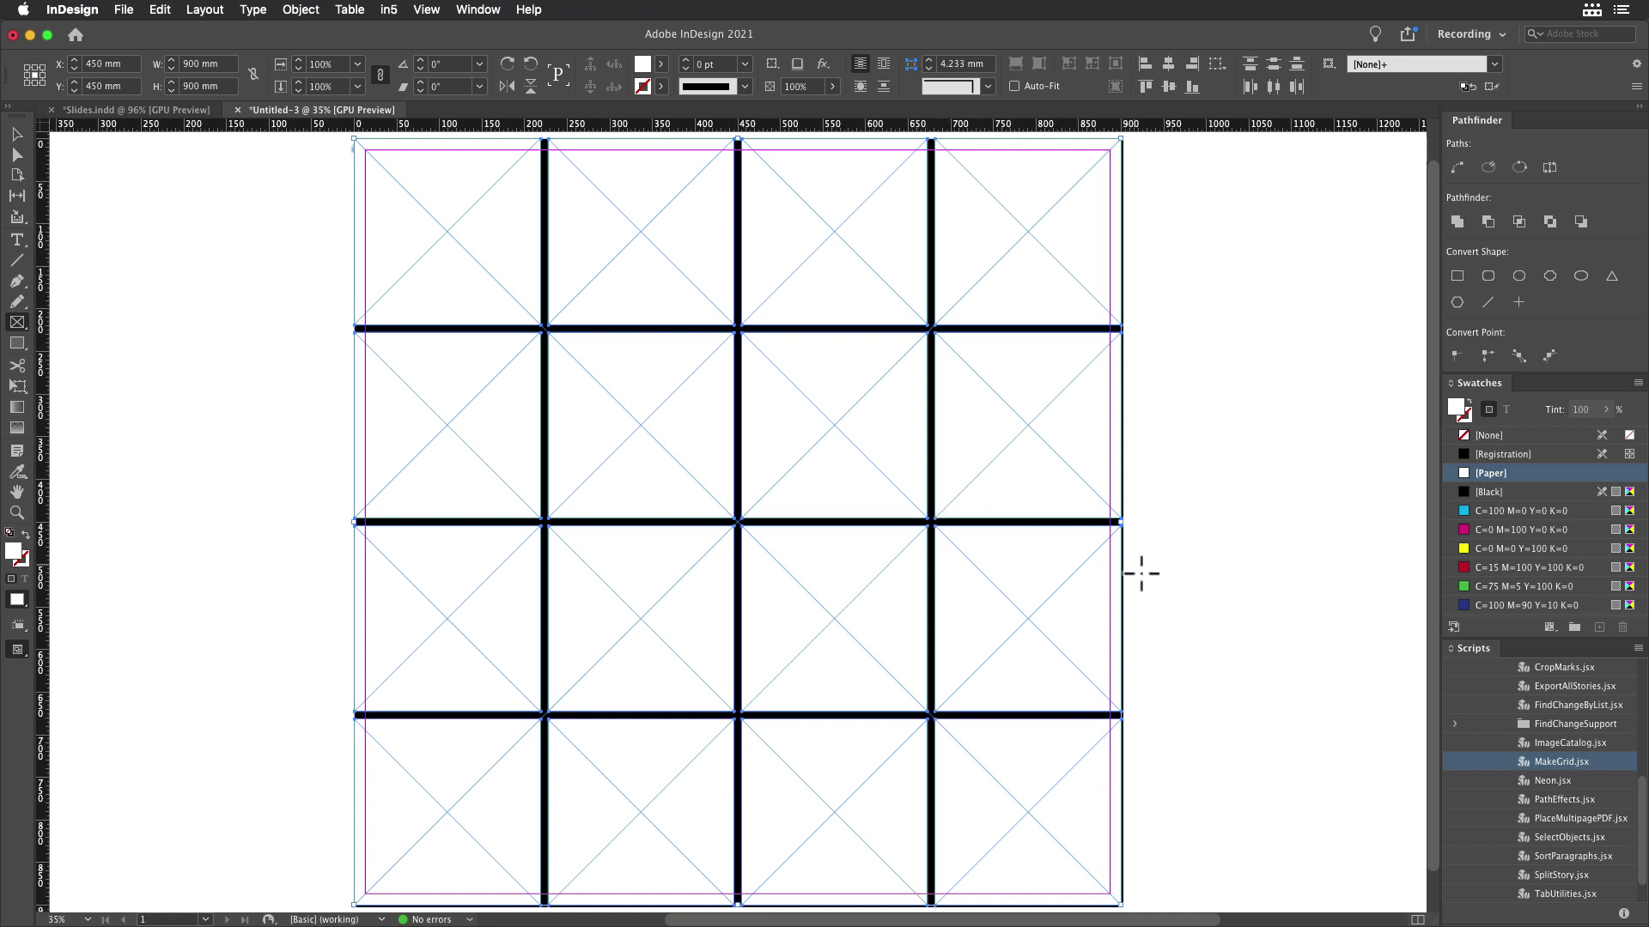
Merge the two left frames of the second row into one wide frame with Pathfinder Add.
{"action": "left_click", "coordinate": [17, 135]}
{"action": "left_click", "coordinate": [304, 339]}
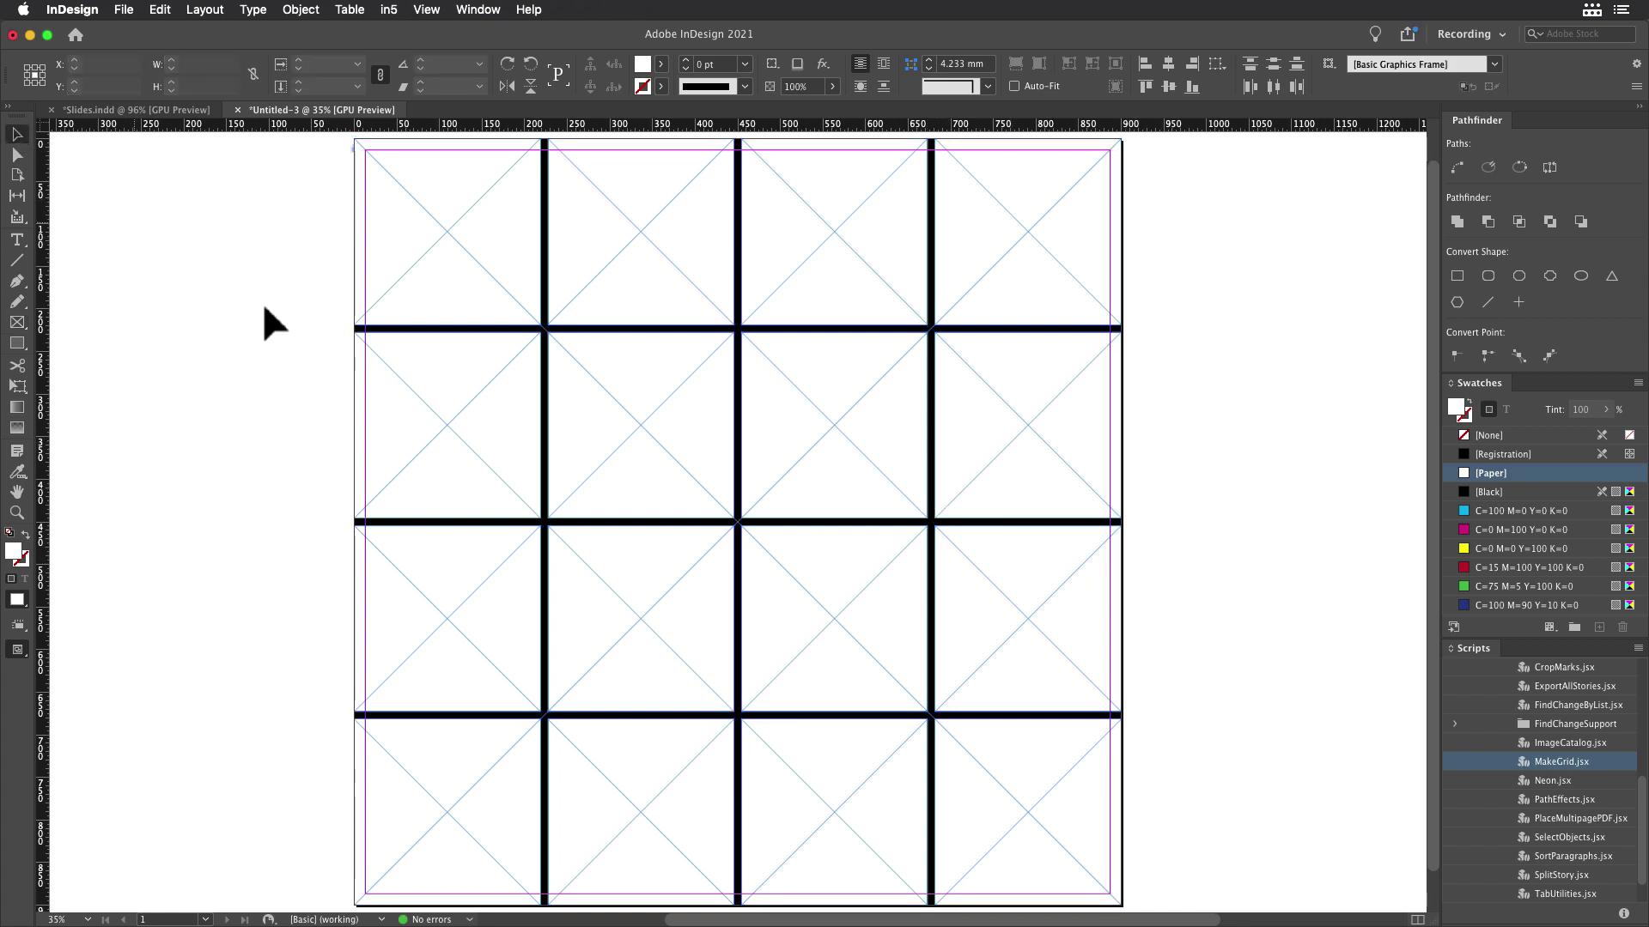
{"action": "left_click", "coordinate": [502, 430]}
{"action": "left_click_drag", "start_coordinate": [540, 425], "coordinate": [601, 434]}
{"action": "left_click", "coordinate": [674, 435], "text": "shift"}
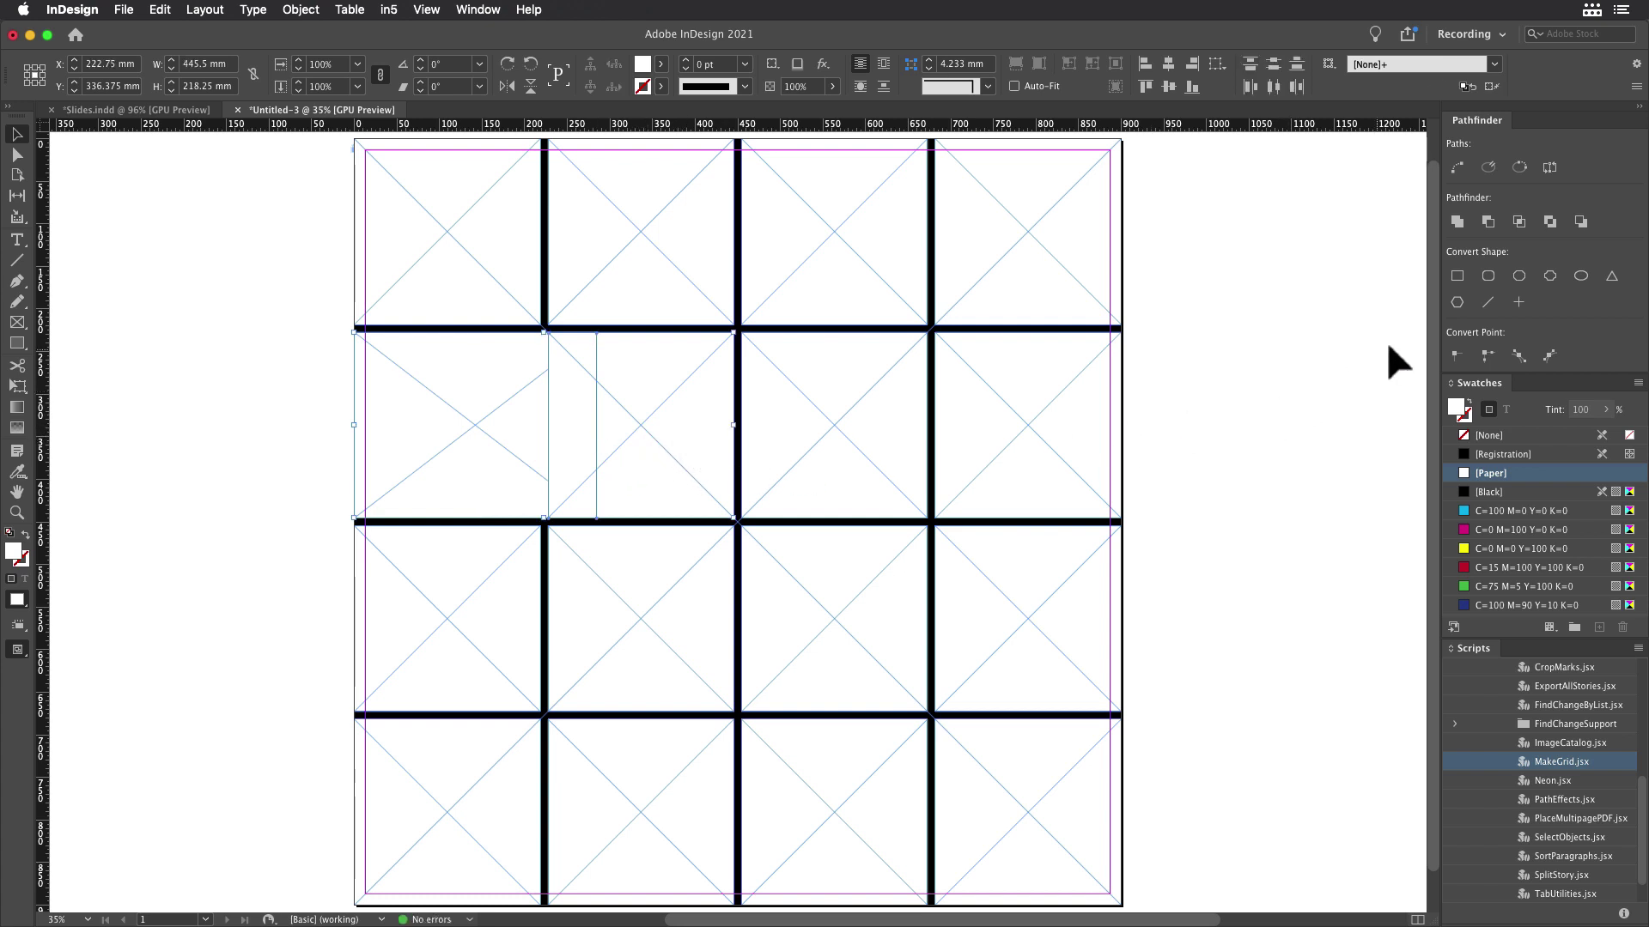
{"action": "left_click", "coordinate": [1458, 221]}
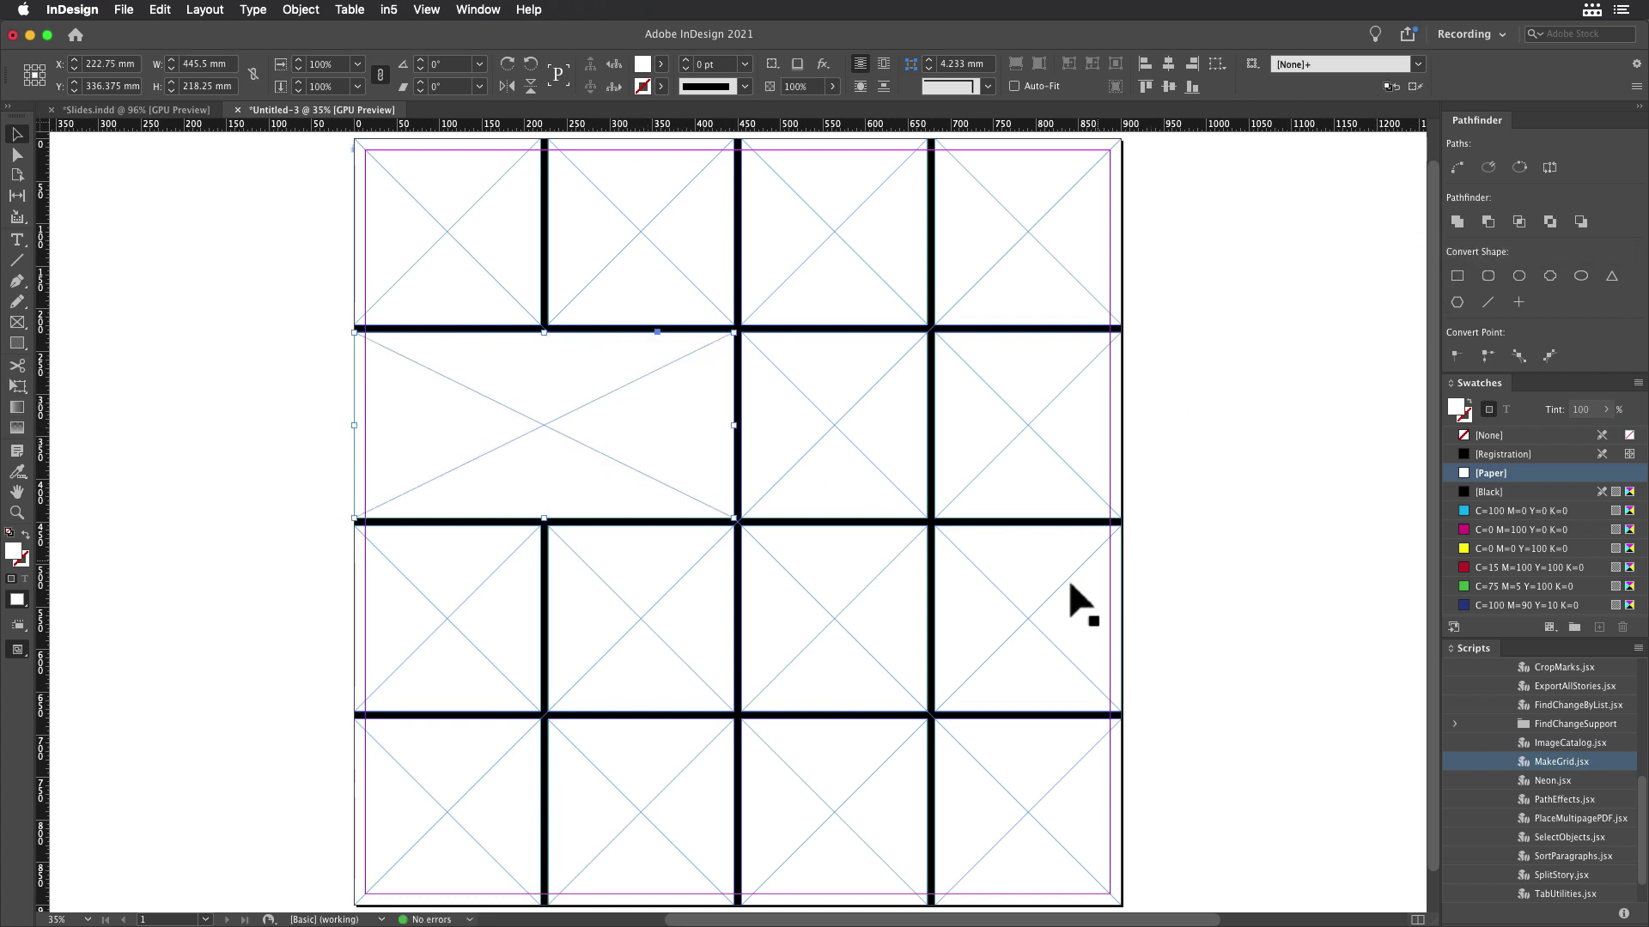
Merge the right column's row-three and row-four frames into one tall frame.
{"action": "left_click", "coordinate": [1035, 640]}
{"action": "left_click", "coordinate": [1039, 749], "text": "shift"}
{"action": "left_click", "coordinate": [1457, 221]}
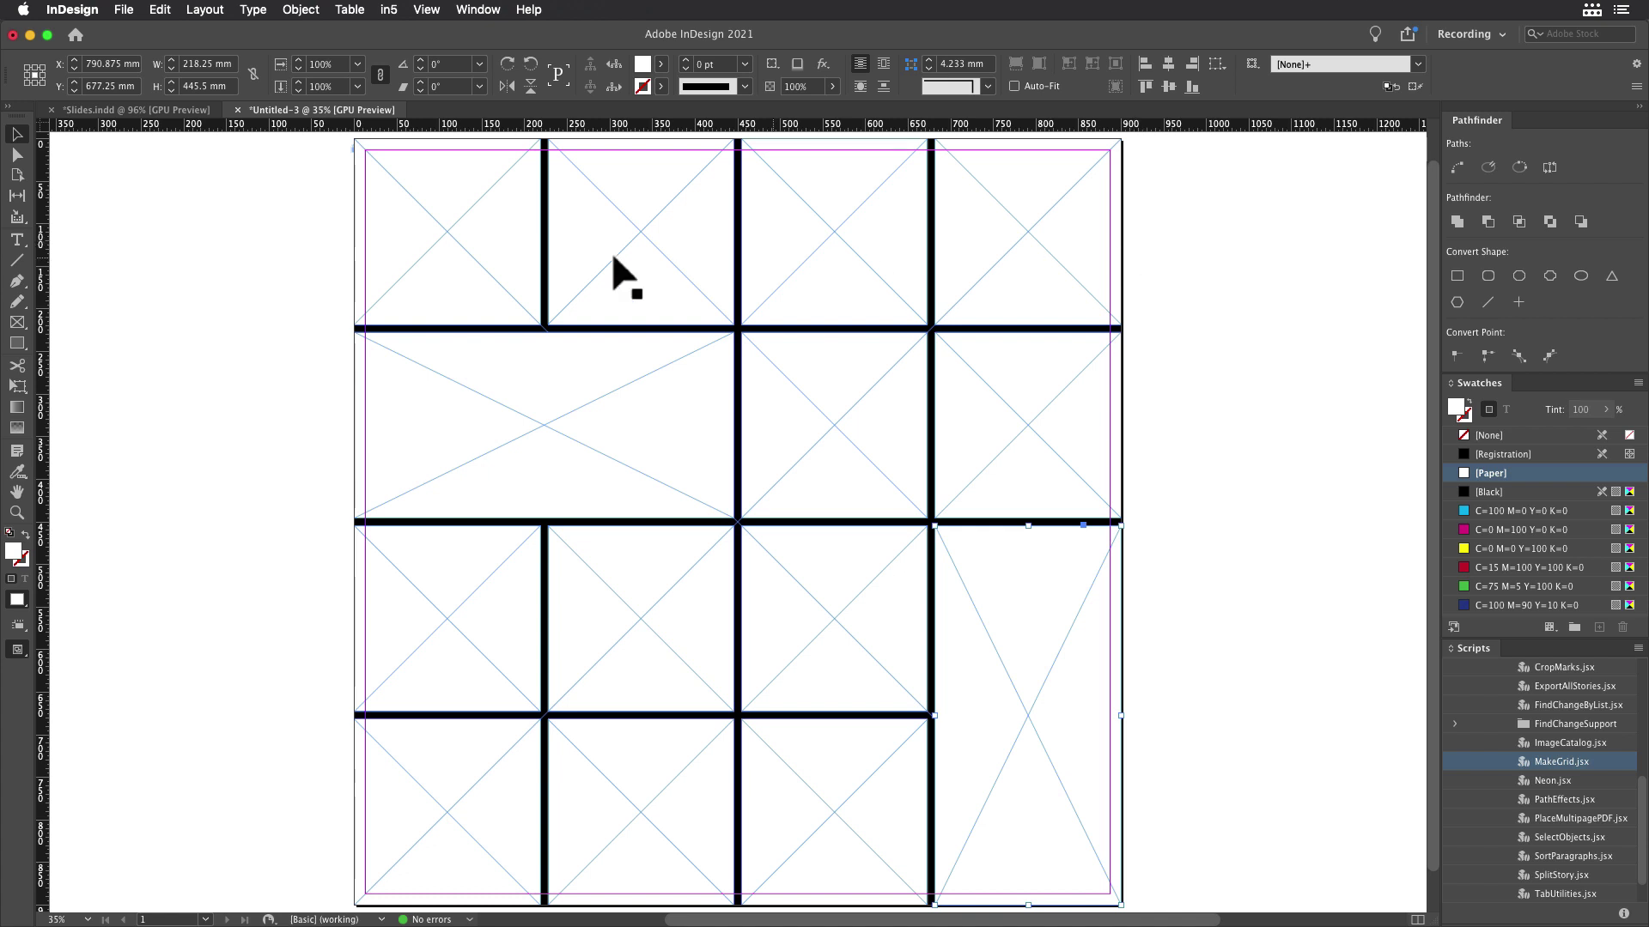
{"action": "left_click_drag", "start_coordinate": [292, 207], "coordinate": [1116, 266]}
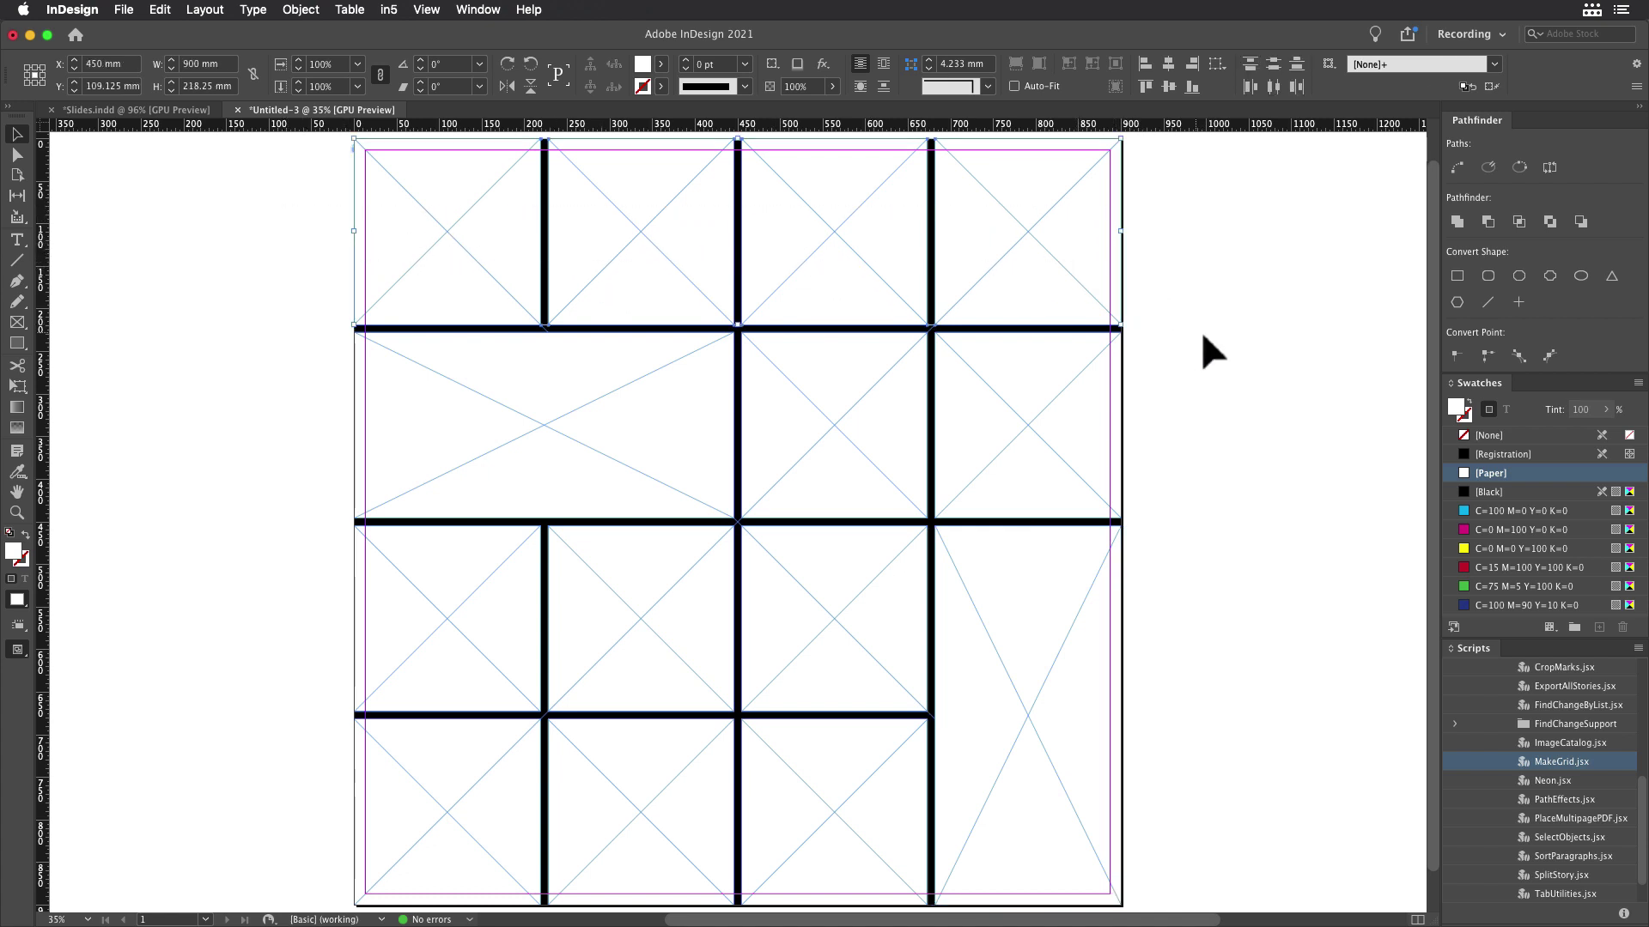
Run MakeGrid.jsx on the top row with 2 rows, 1 column and a 9 mm row gutter.
{"action": "double_click", "coordinate": [1556, 764]}
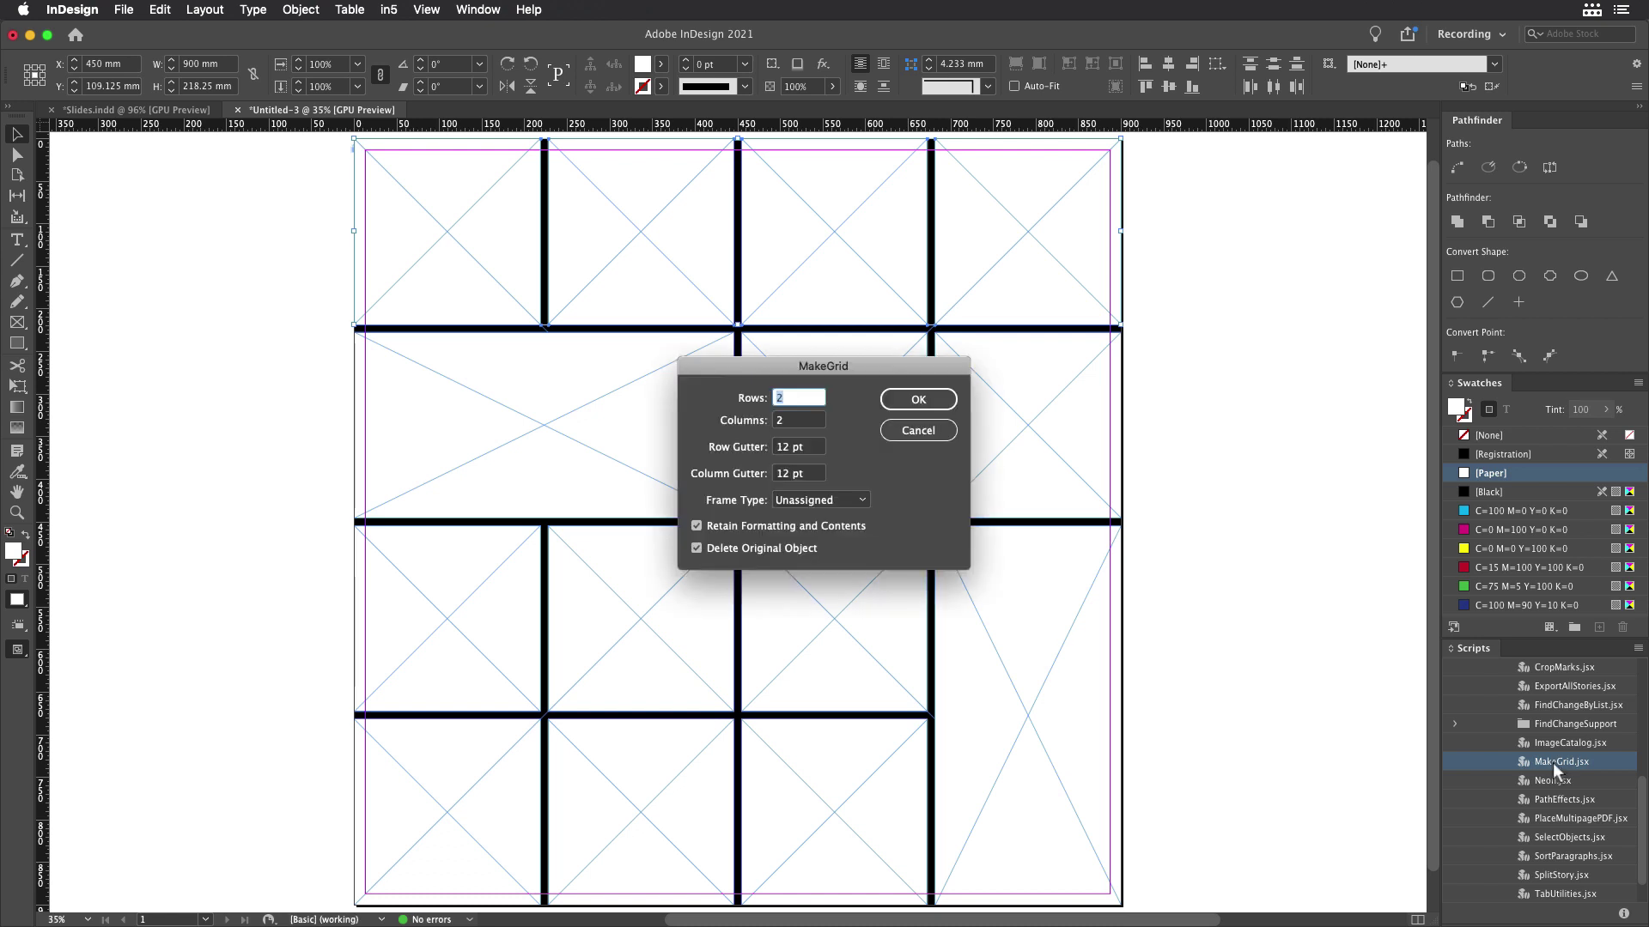
{"action": "left_click", "coordinate": [804, 420]}
{"action": "type", "text": "1"}
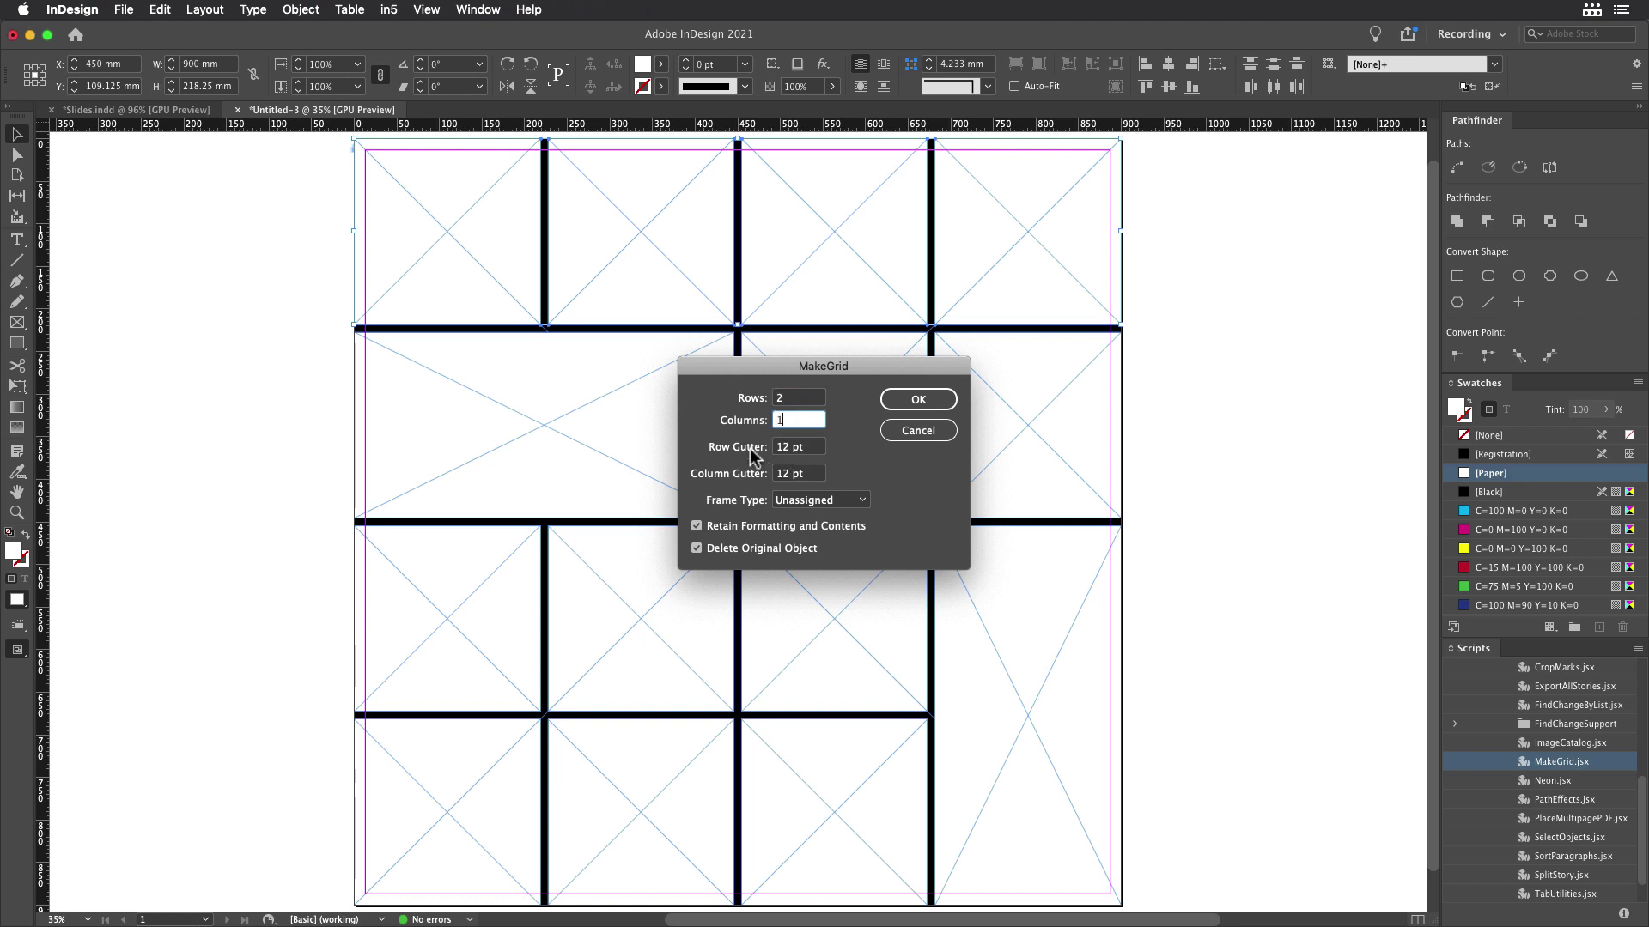
{"action": "key", "text": "Tab"}
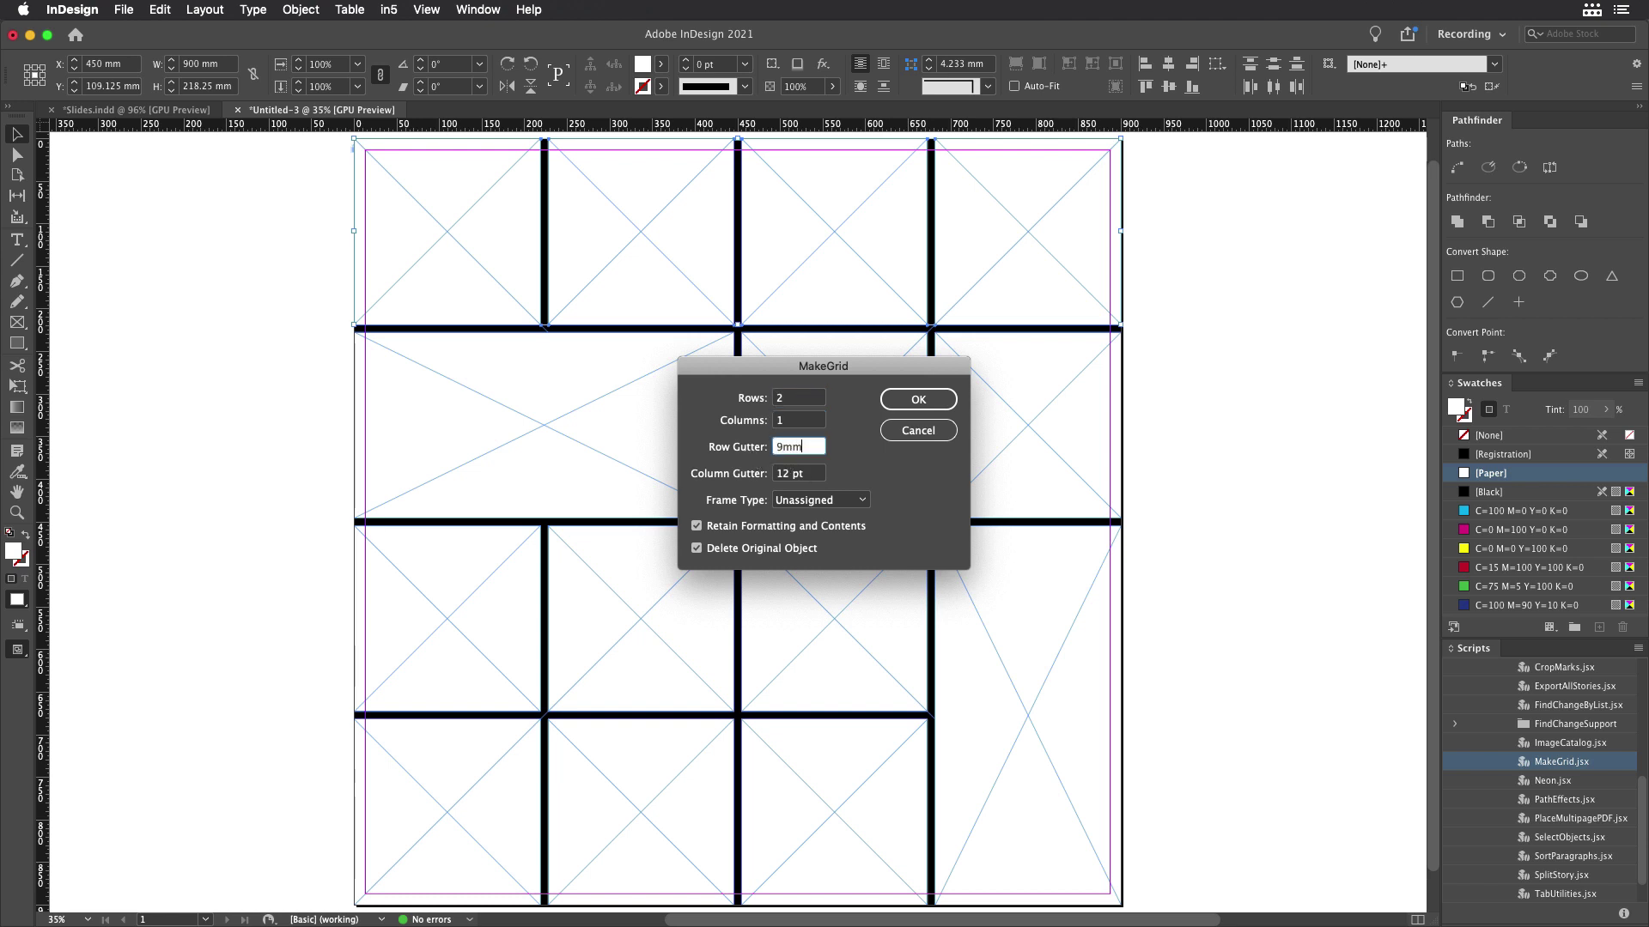
{"action": "left_click", "coordinate": [913, 401]}
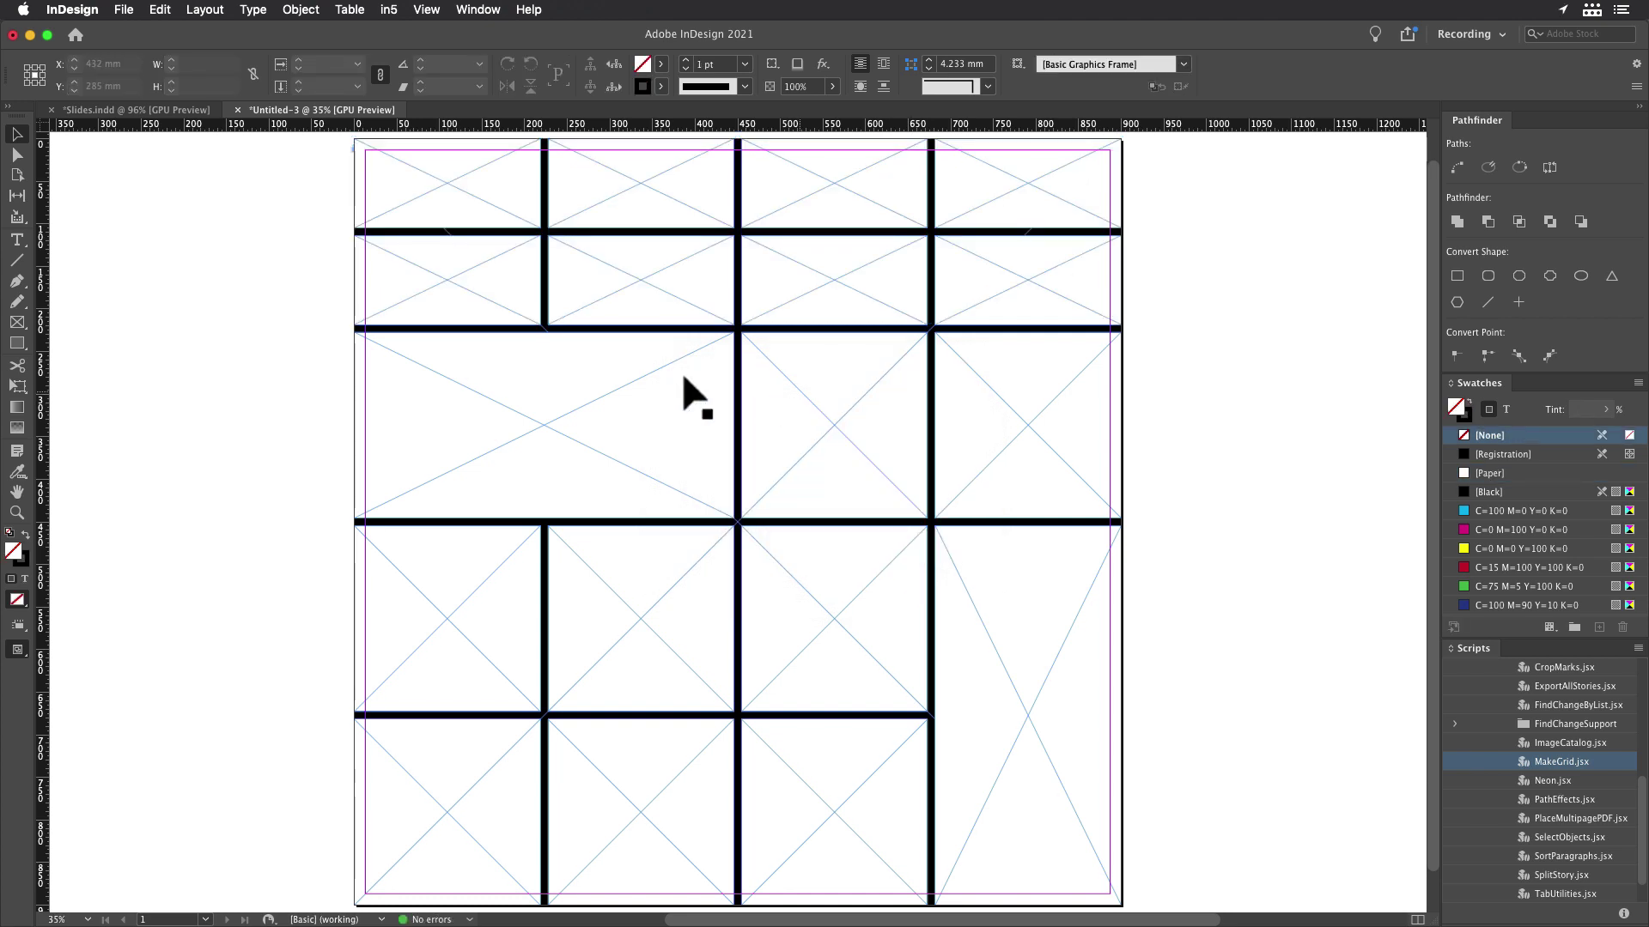
Use the Gap Tool to shift five horizontal and vertical gaps, making the frames uneven in size.
{"action": "left_click", "coordinate": [17, 195]}
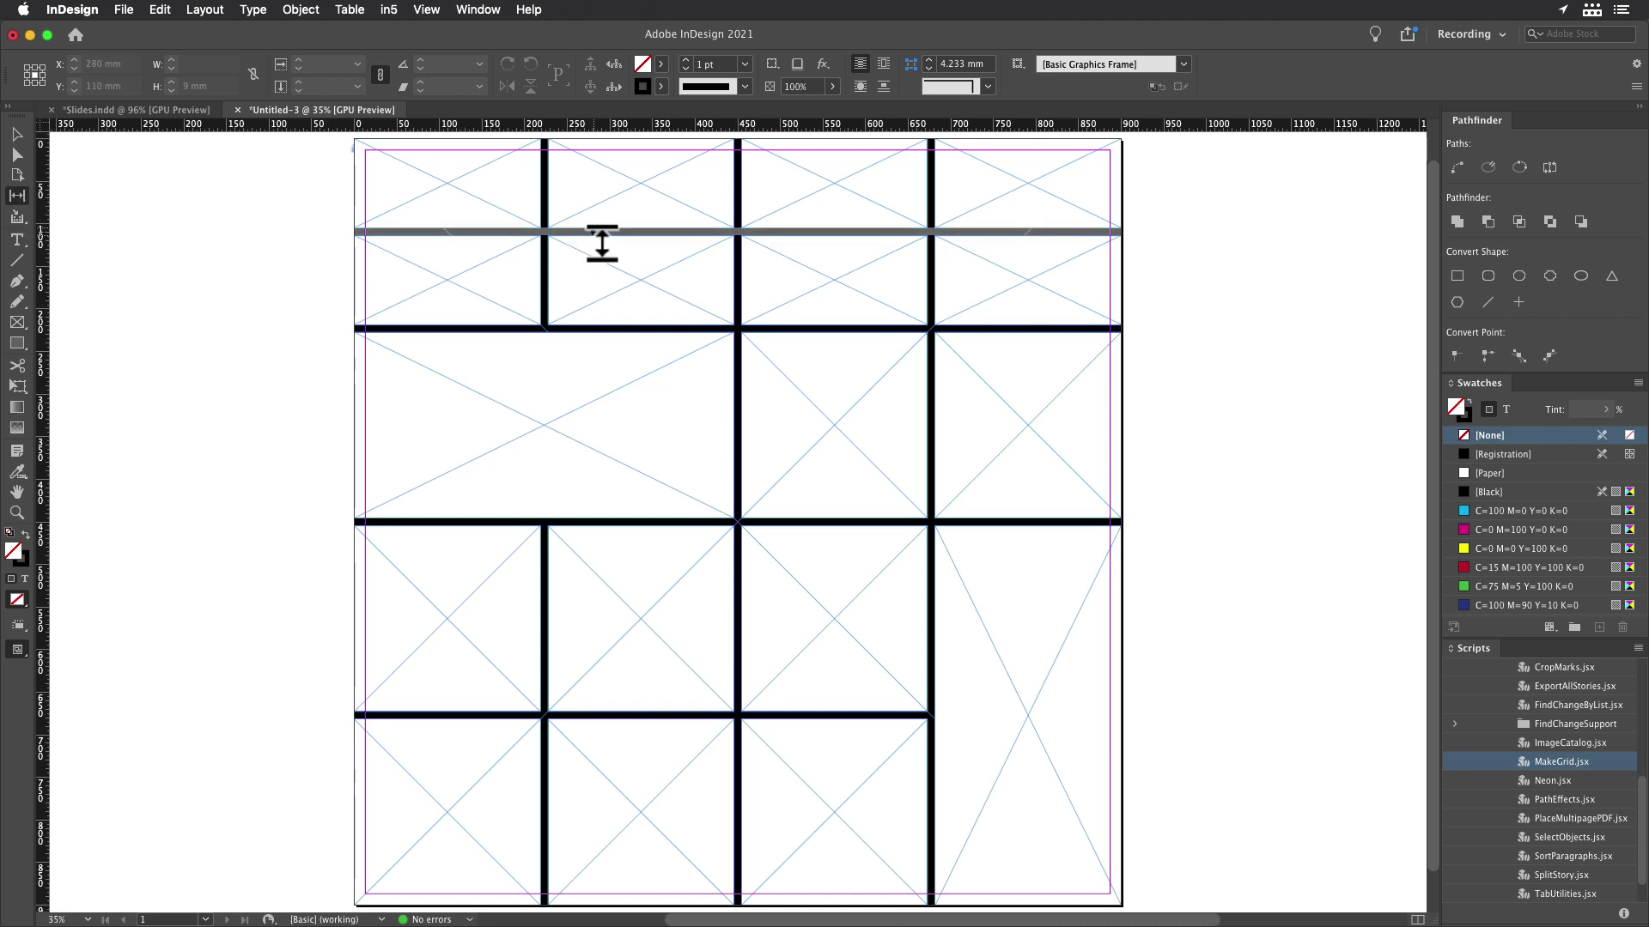
{"action": "left_click_drag", "start_coordinate": [602, 244], "coordinate": [611, 292]}
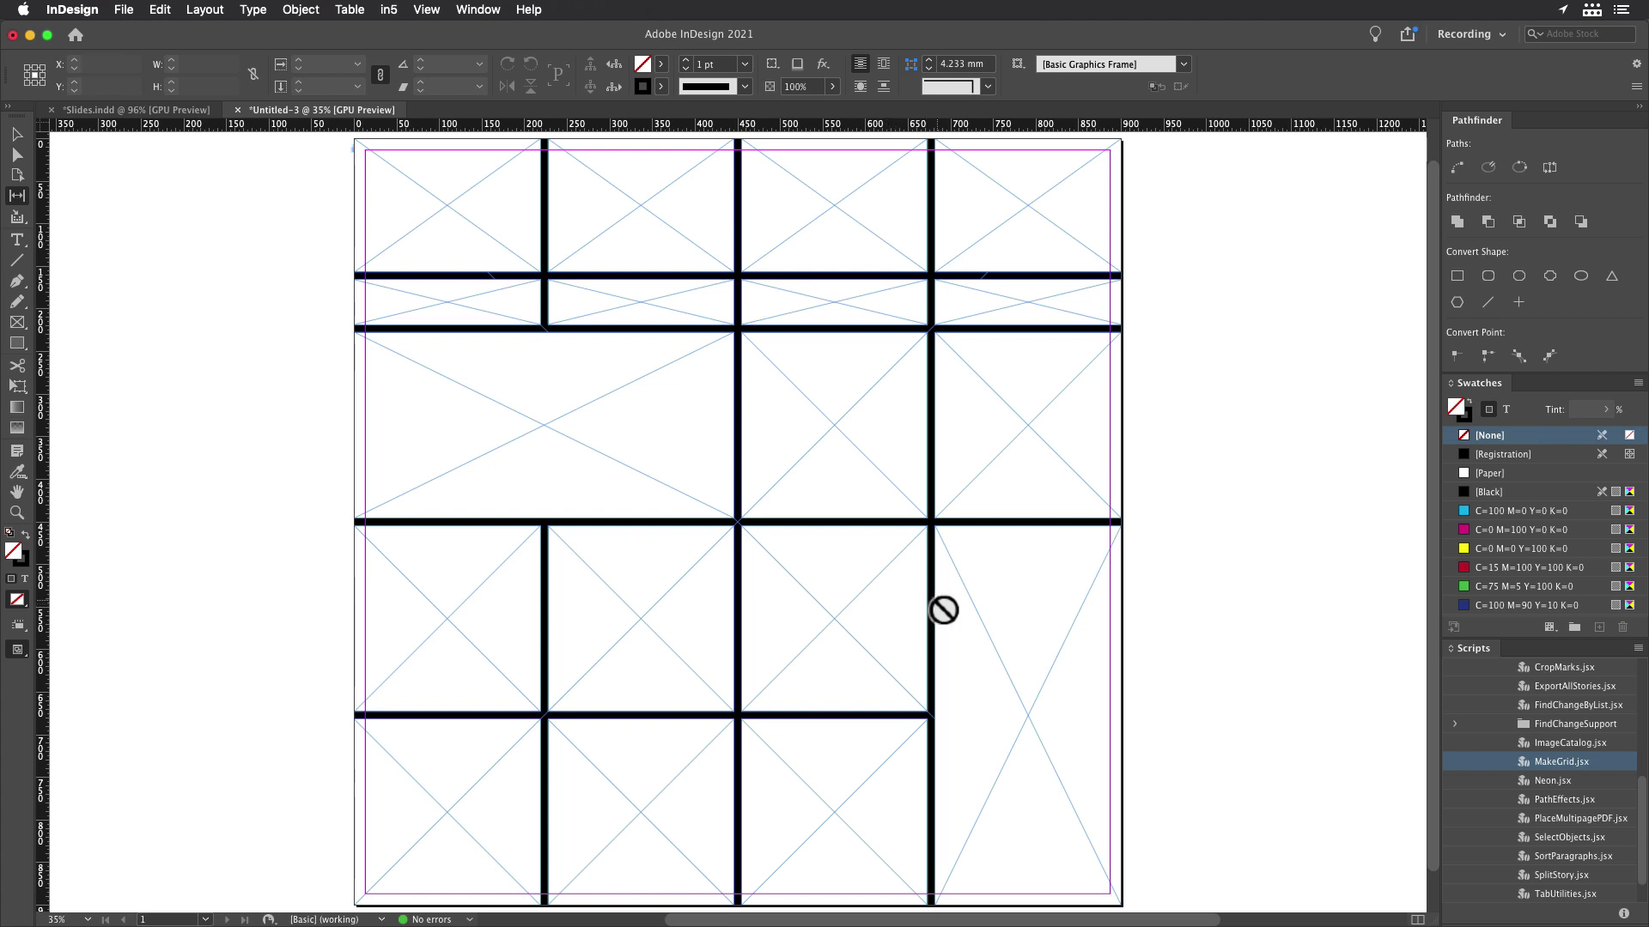
{"action": "left_click_drag", "start_coordinate": [939, 610], "coordinate": [1008, 606]}
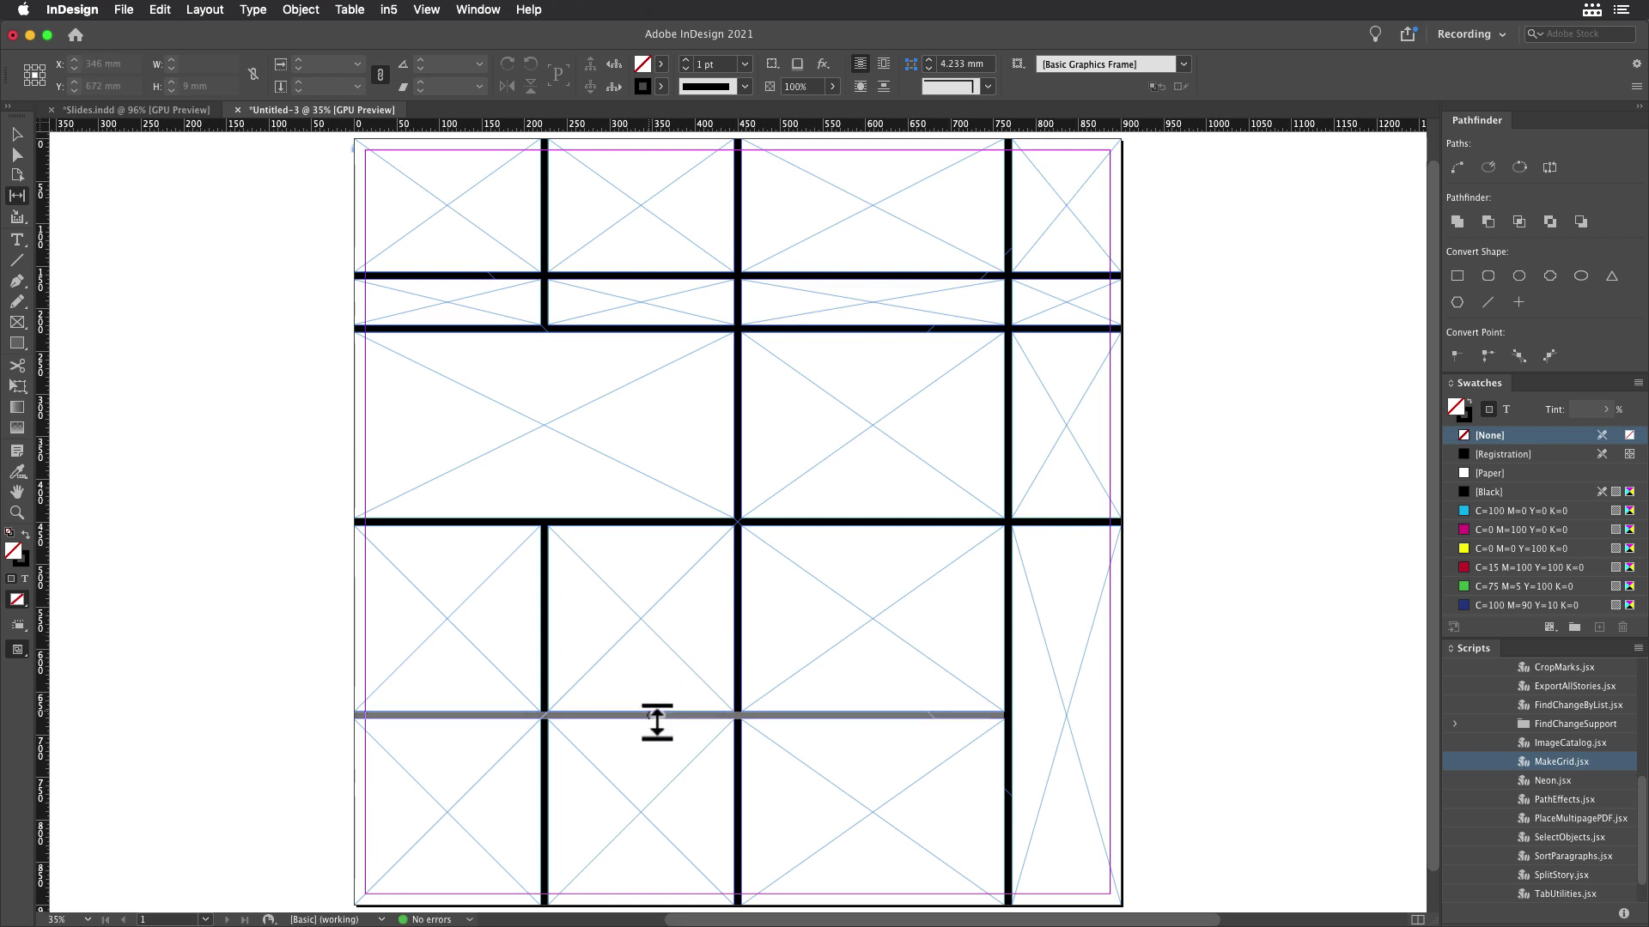
{"action": "left_click_drag", "start_coordinate": [651, 719], "coordinate": [654, 755]}
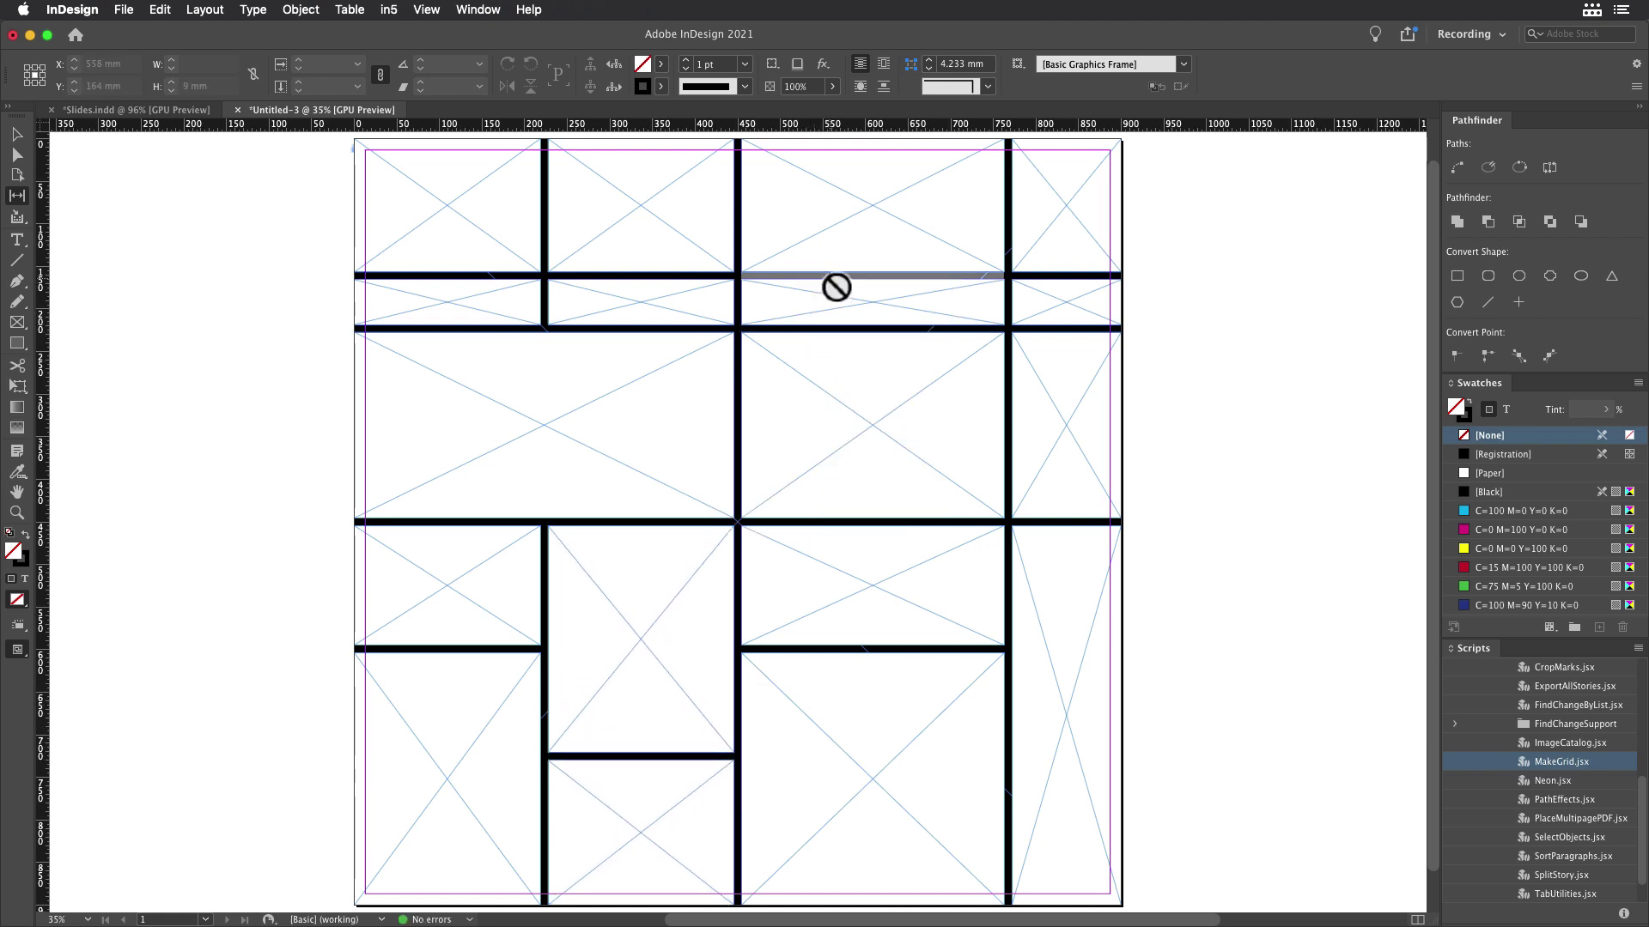
{"action": "left_click_drag", "start_coordinate": [833, 276], "coordinate": [843, 214]}
{"action": "left_click_drag", "start_coordinate": [552, 250], "coordinate": [468, 247]}
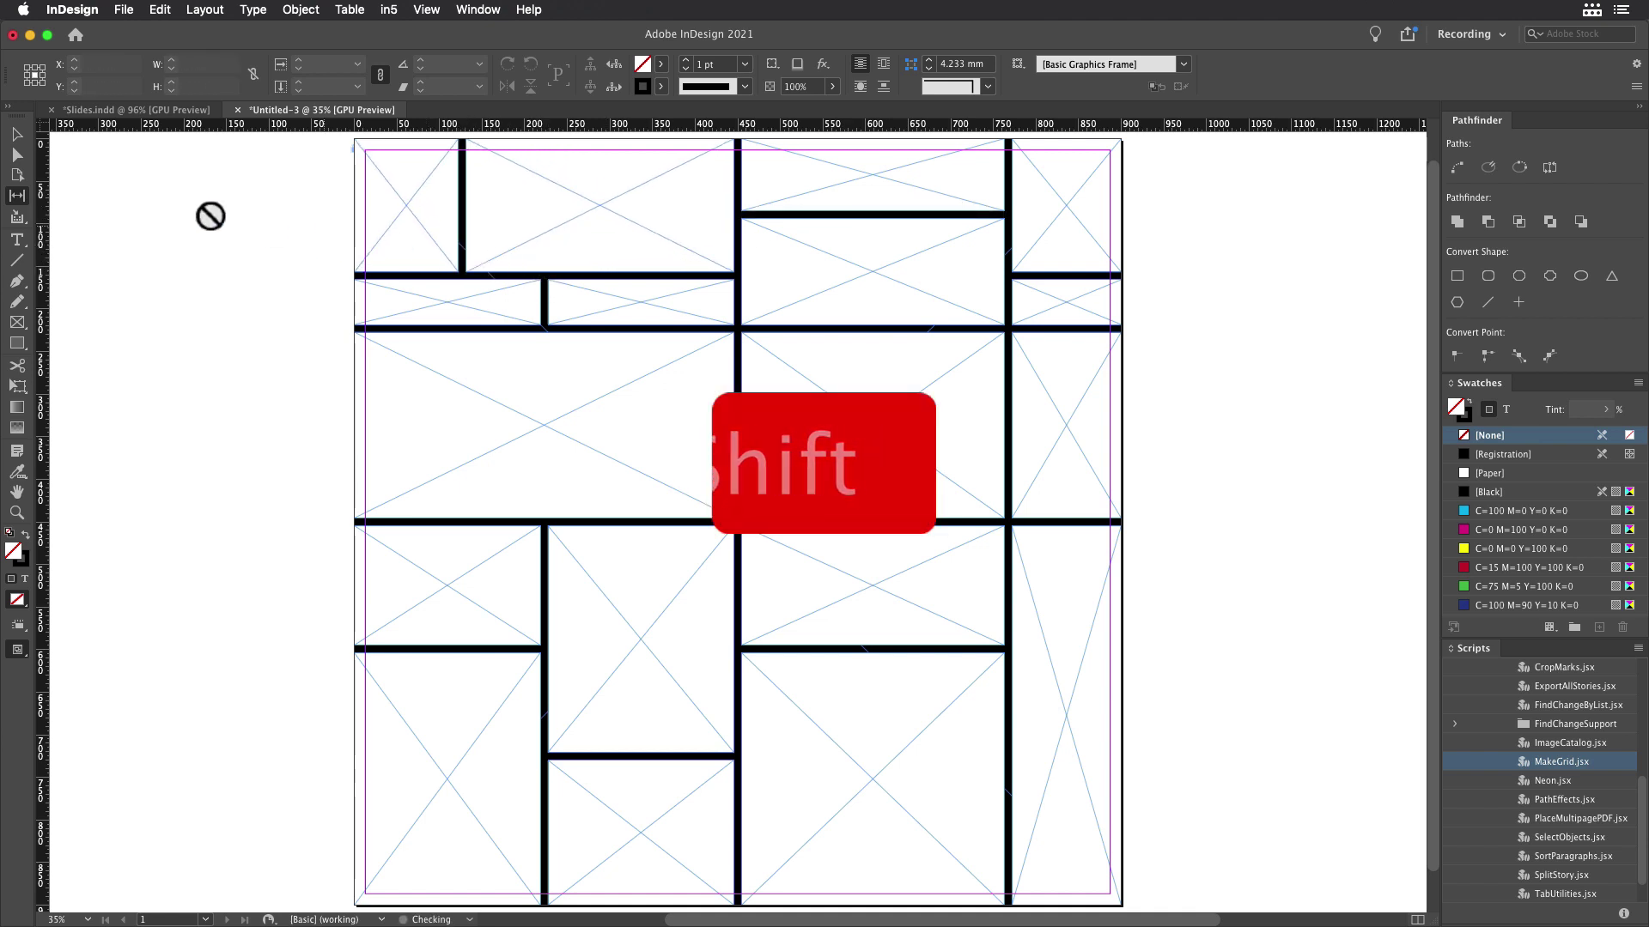
Fill the right and top-left frames red, lower-middle green, small upper blue, and lower-left yellow.
{"action": "left_click", "coordinate": [16, 134]}
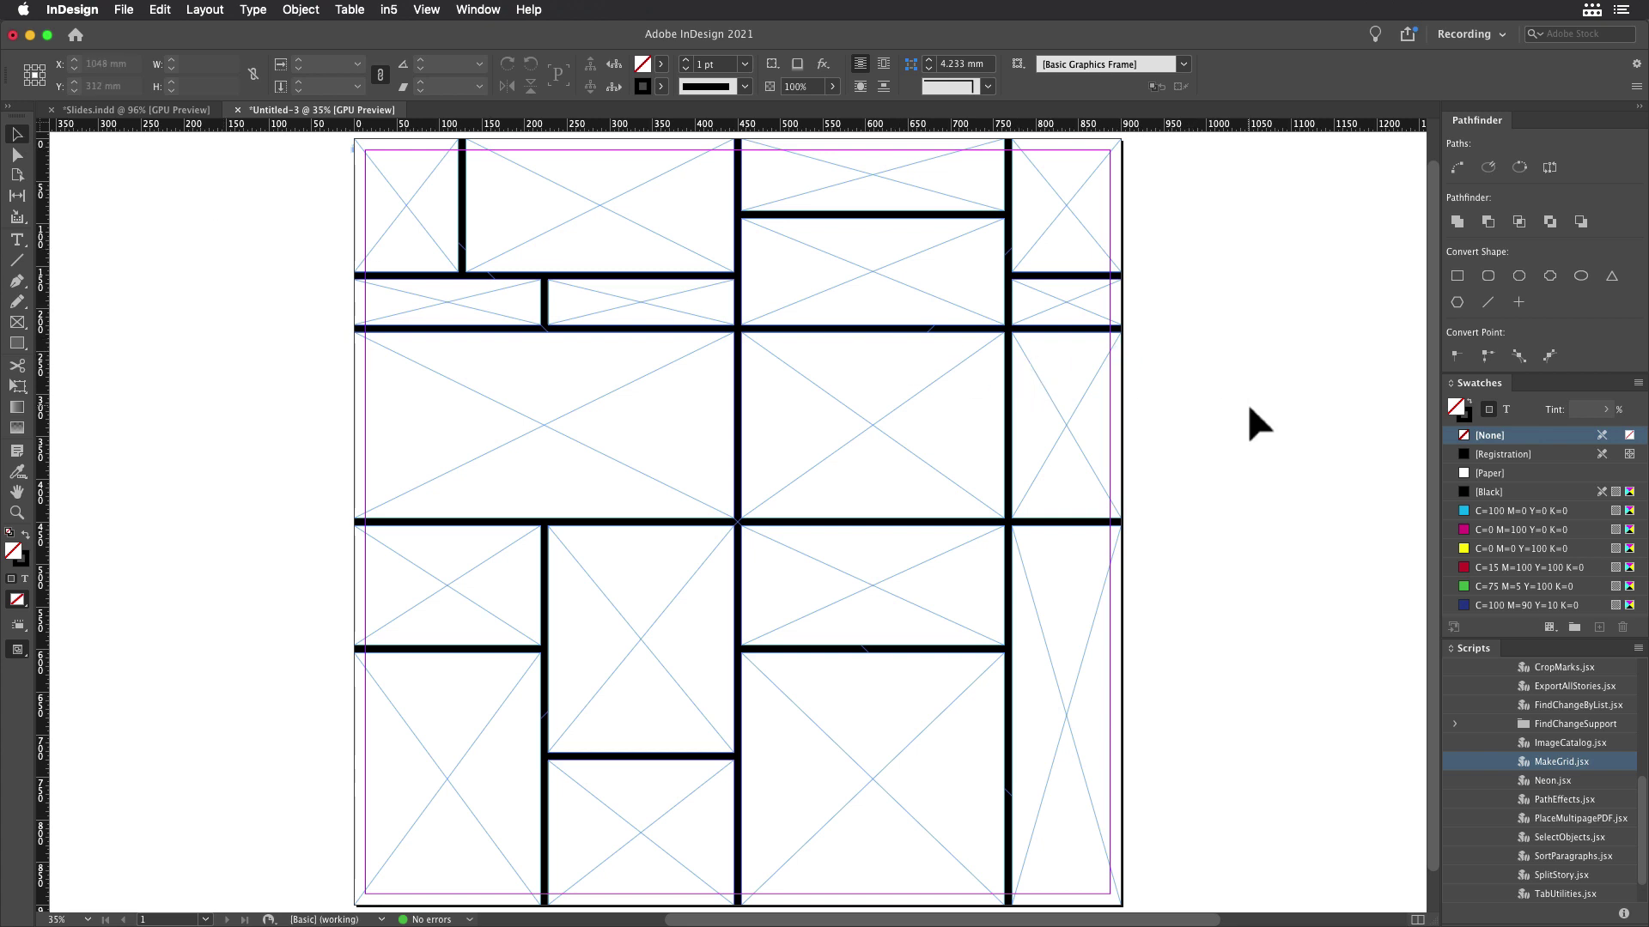
{"action": "left_click_drag", "start_coordinate": [1519, 568], "coordinate": [1104, 490]}
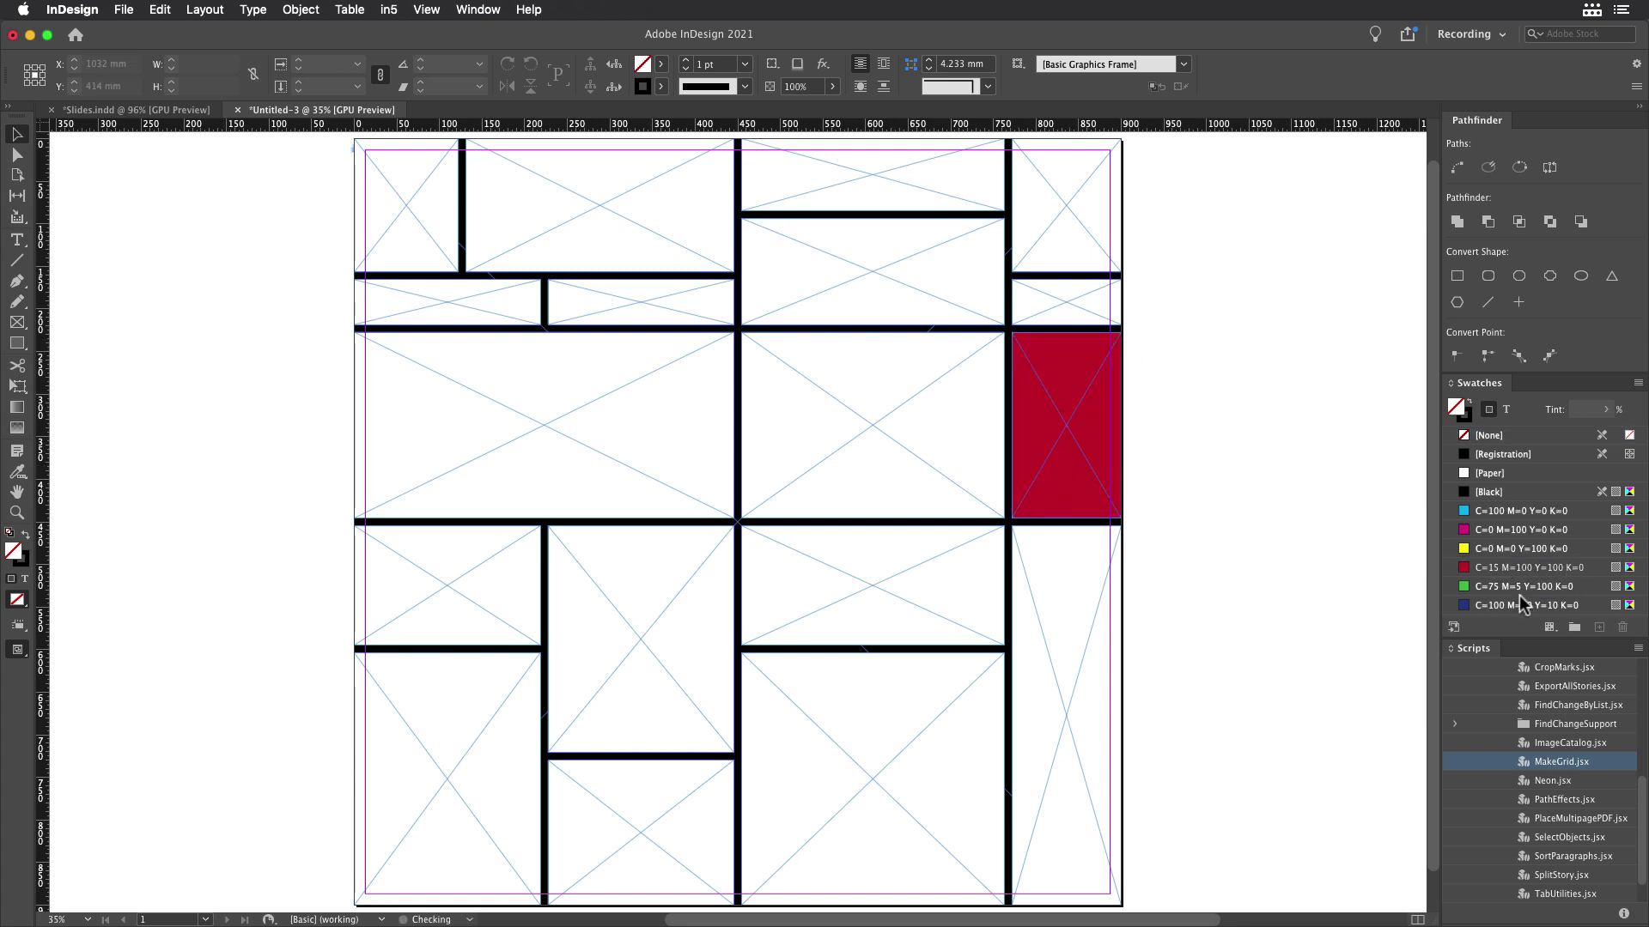
{"action": "left_click_drag", "start_coordinate": [1512, 587], "coordinate": [678, 696]}
{"action": "left_click_drag", "start_coordinate": [1520, 605], "coordinate": [640, 305]}
{"action": "left_click_drag", "start_coordinate": [1498, 549], "coordinate": [466, 704]}
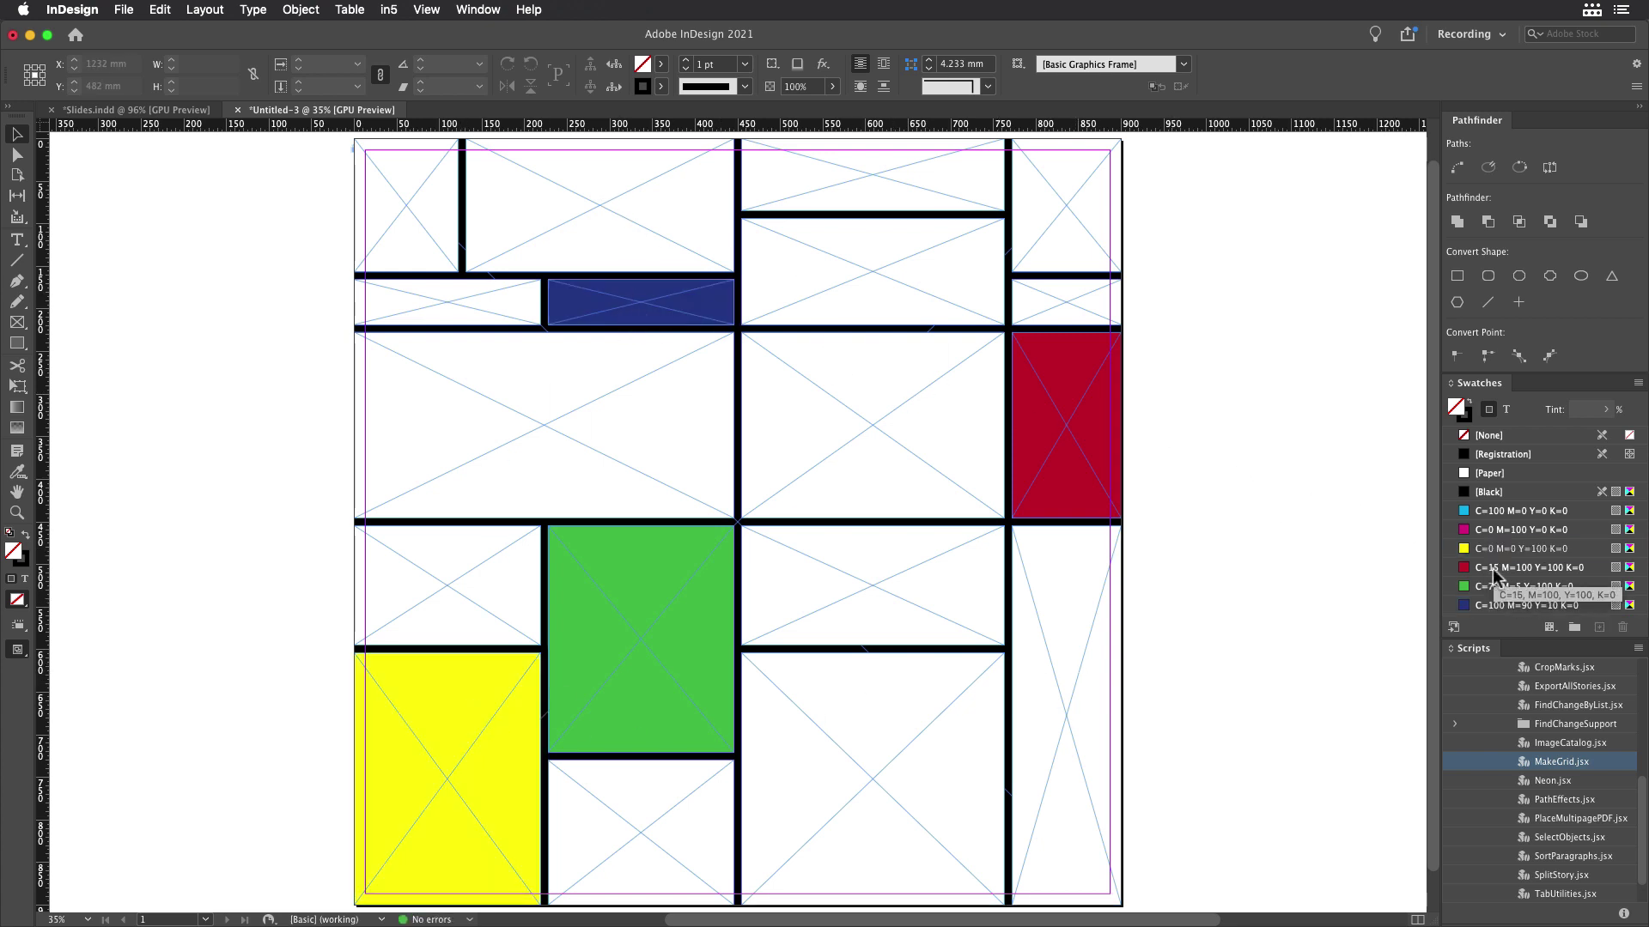
{"action": "left_click_drag", "start_coordinate": [1492, 568], "coordinate": [413, 210]}
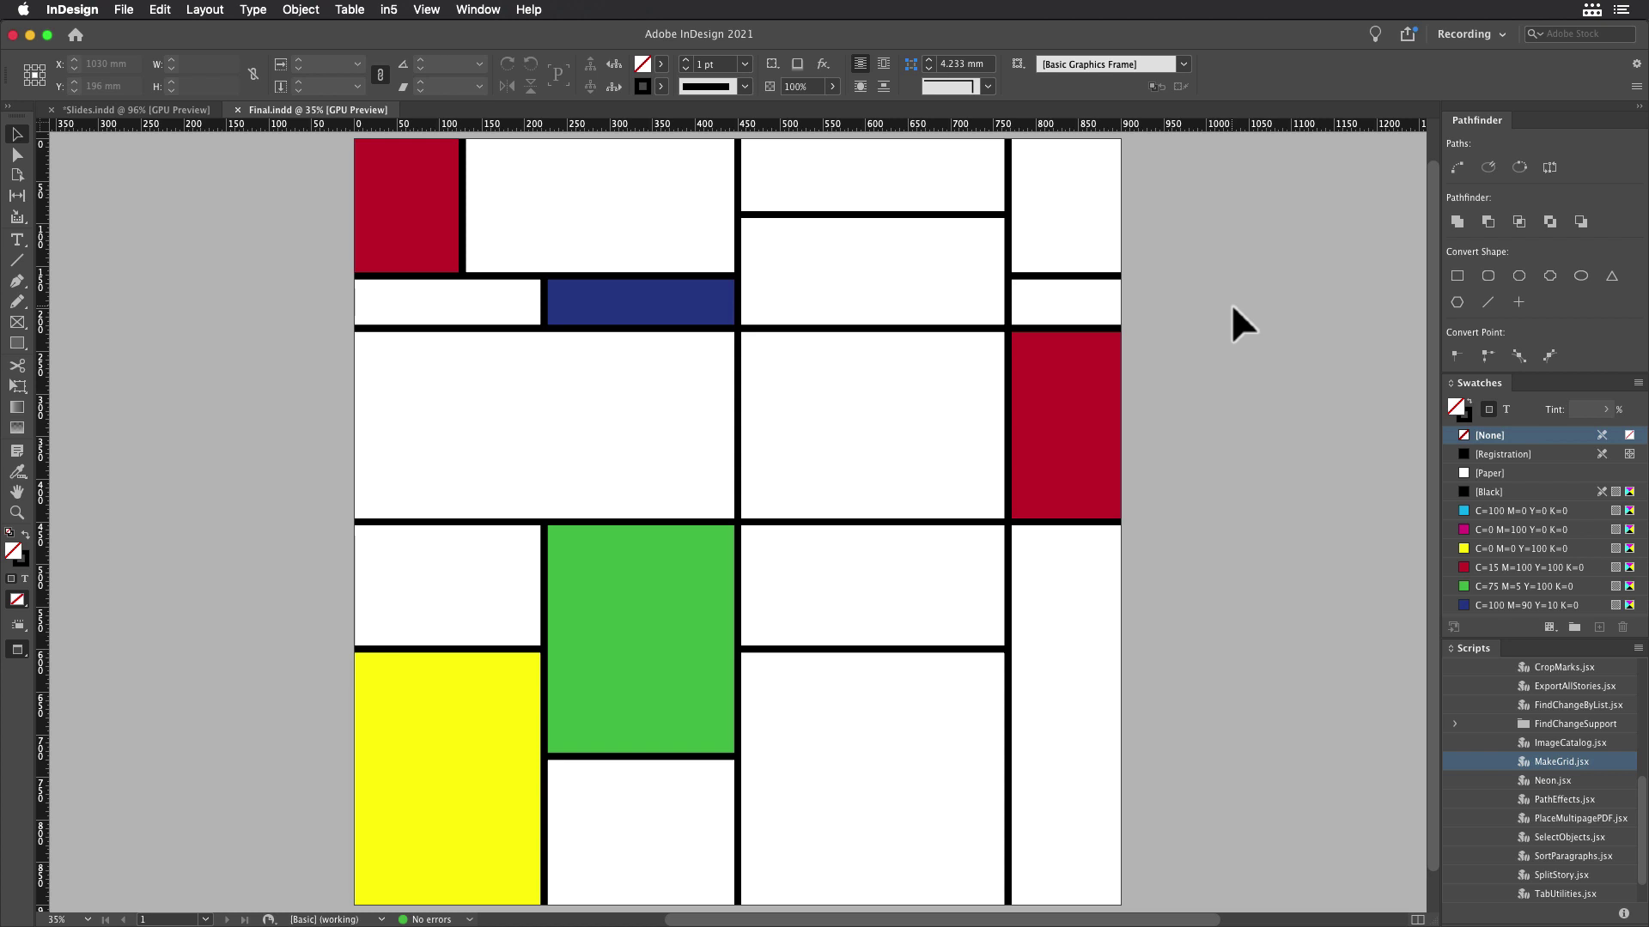
Unlock All on Spread, copy the whole coloured grid, and switch to Illustrator.
{"action": "left_click", "coordinate": [300, 10]}
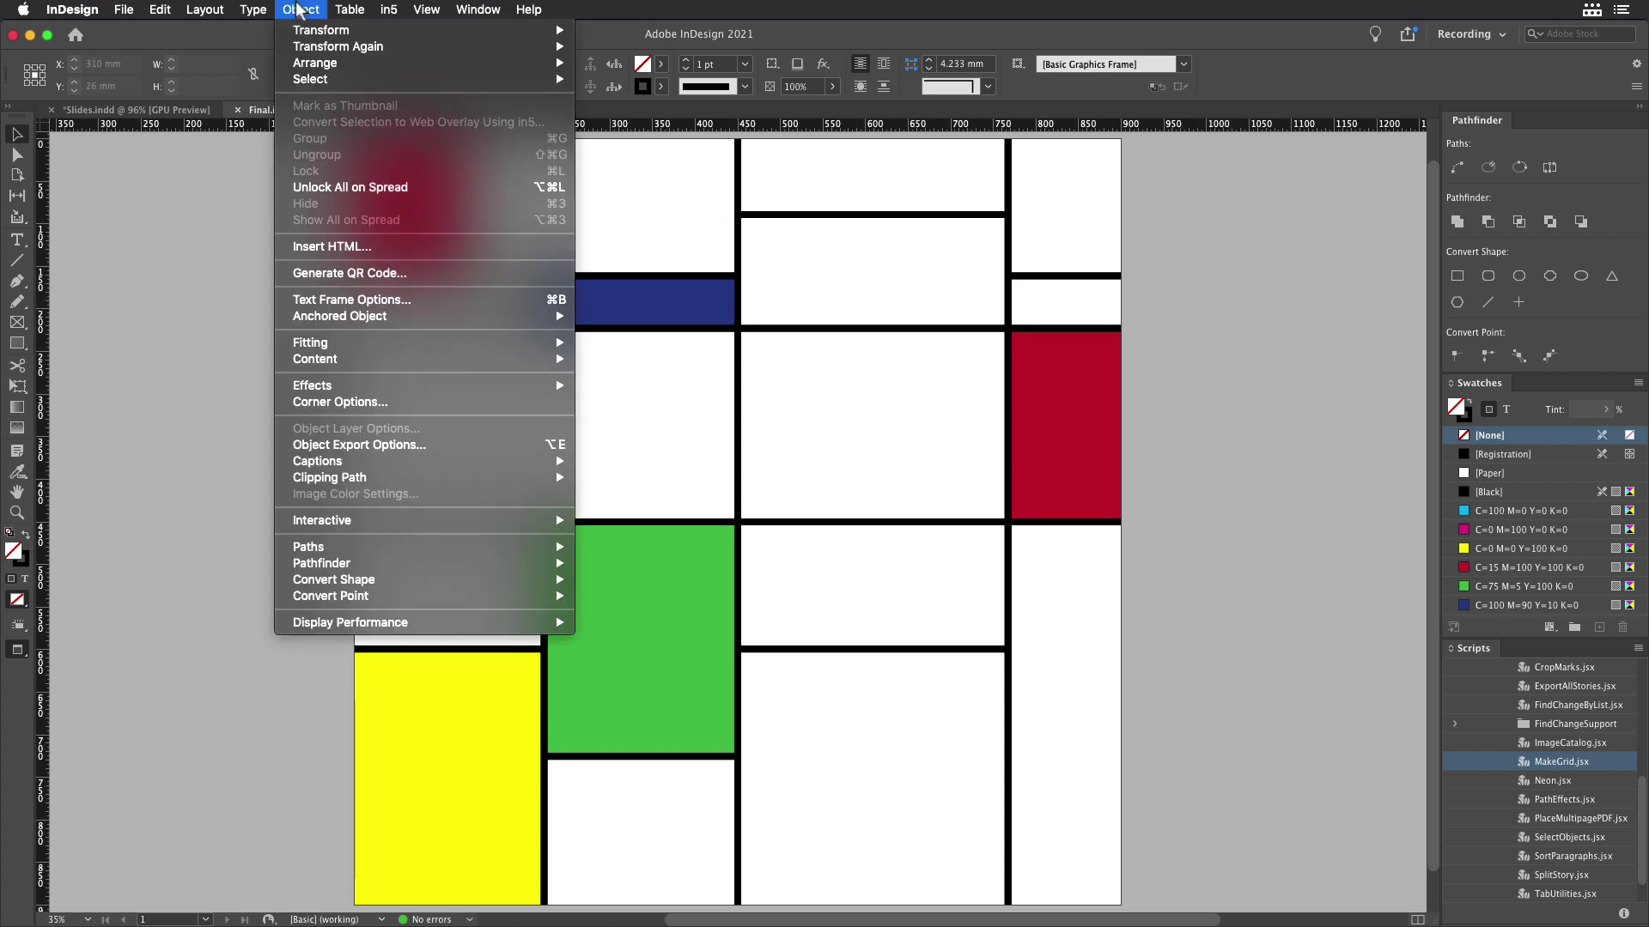
{"action": "left_click", "coordinate": [338, 186]}
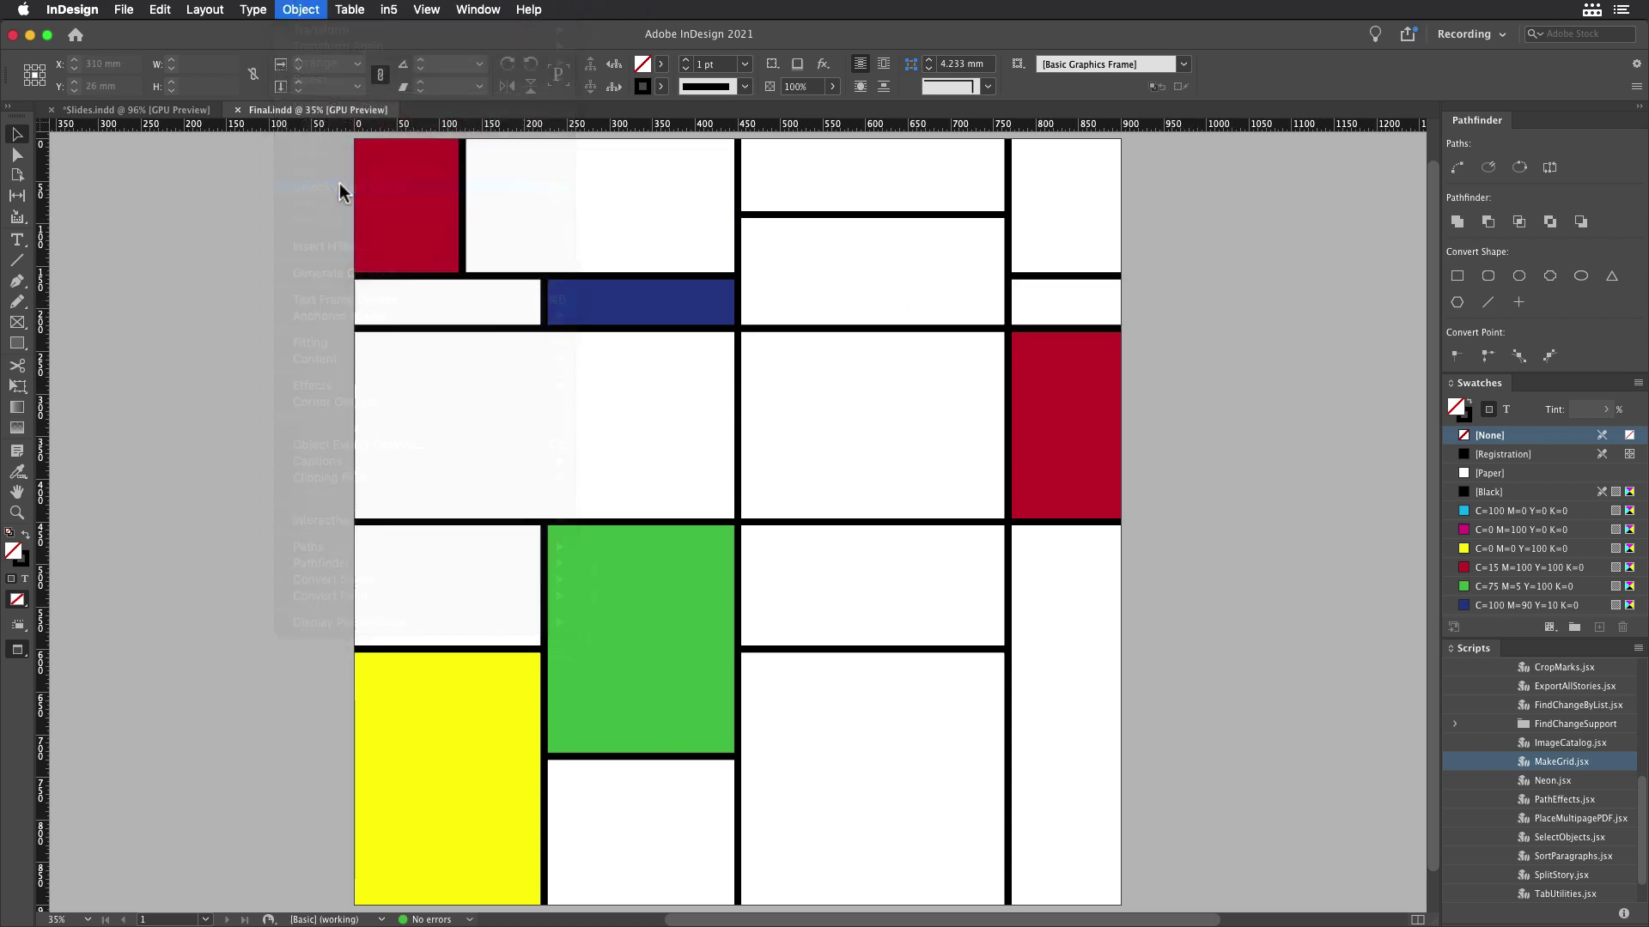
{"action": "left_click_drag", "start_coordinate": [329, 138], "coordinate": [1146, 906]}
{"action": "left_click", "coordinate": [160, 10]}
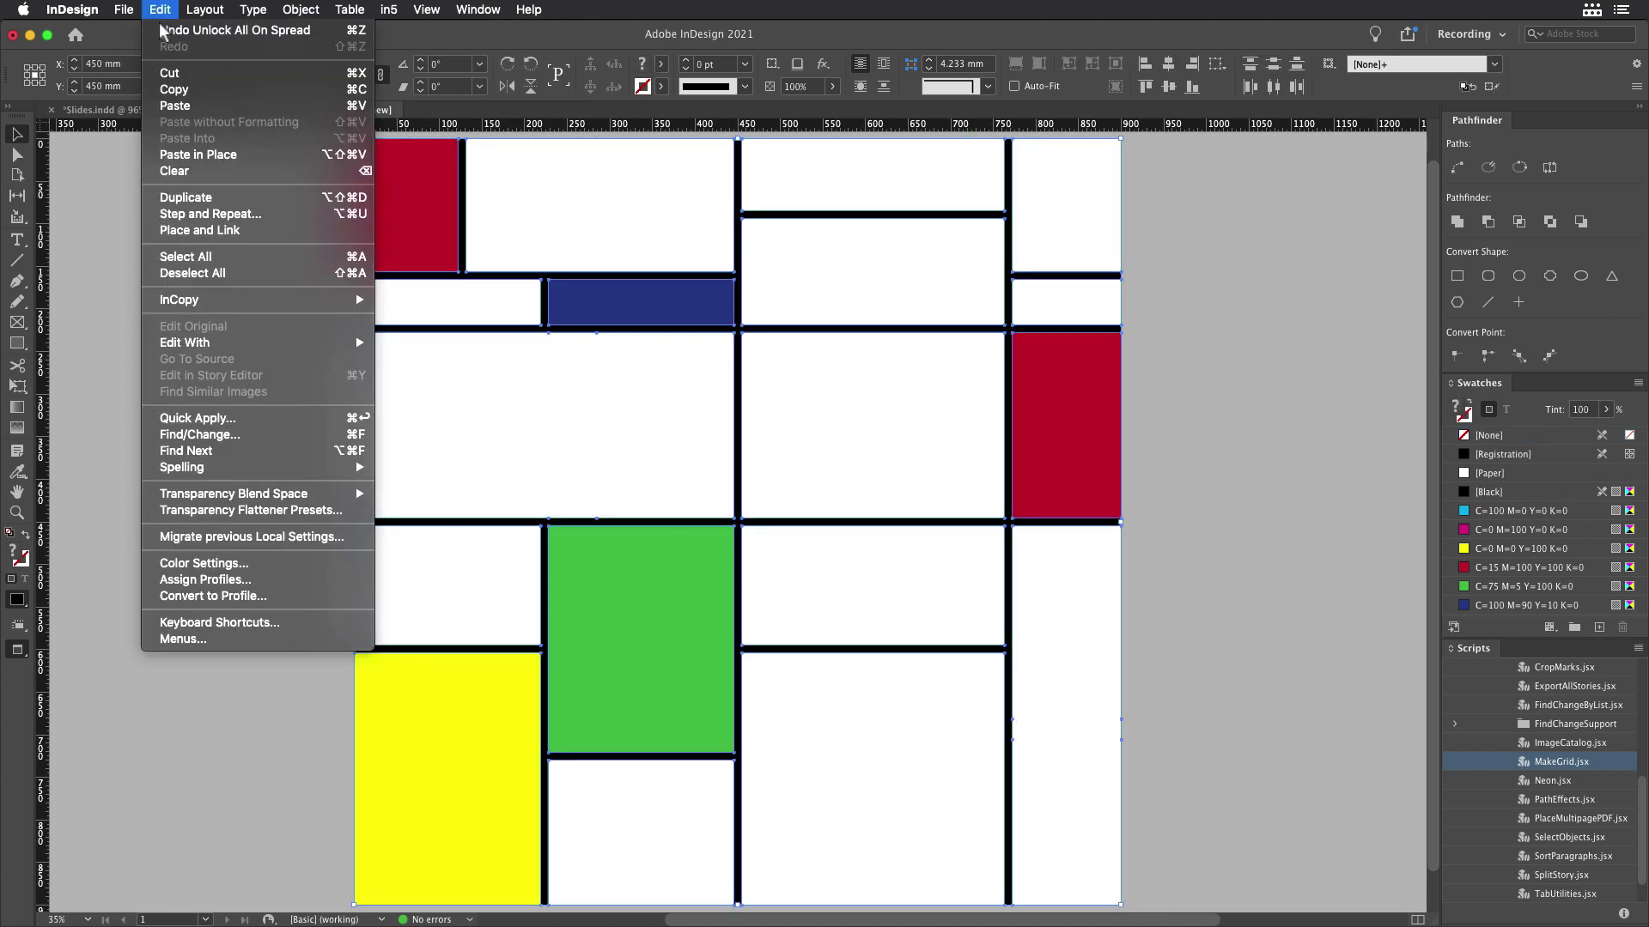
{"action": "left_click", "coordinate": [165, 96]}
{"action": "key", "text": "super+Tab"}
{"action": "key", "text": "super+Tab"}
Create a new blank Illustrator document and paste the grid into it.
{"action": "left_click", "coordinate": [131, 10]}
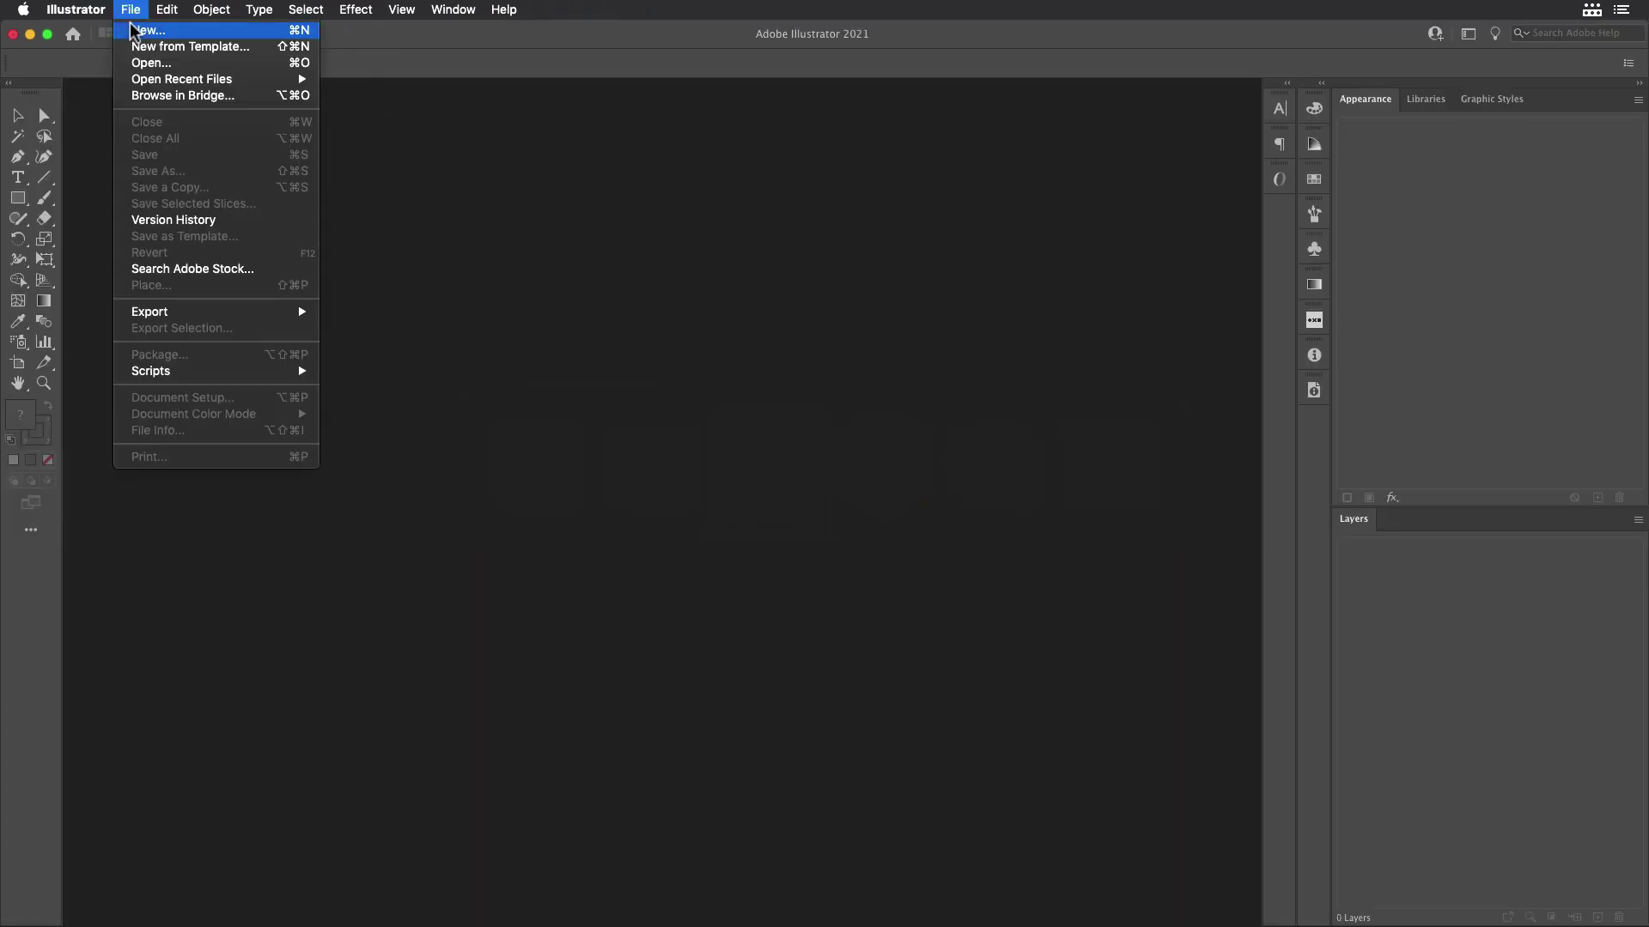
{"action": "left_click", "coordinate": [157, 31]}
{"action": "left_click", "coordinate": [448, 508]}
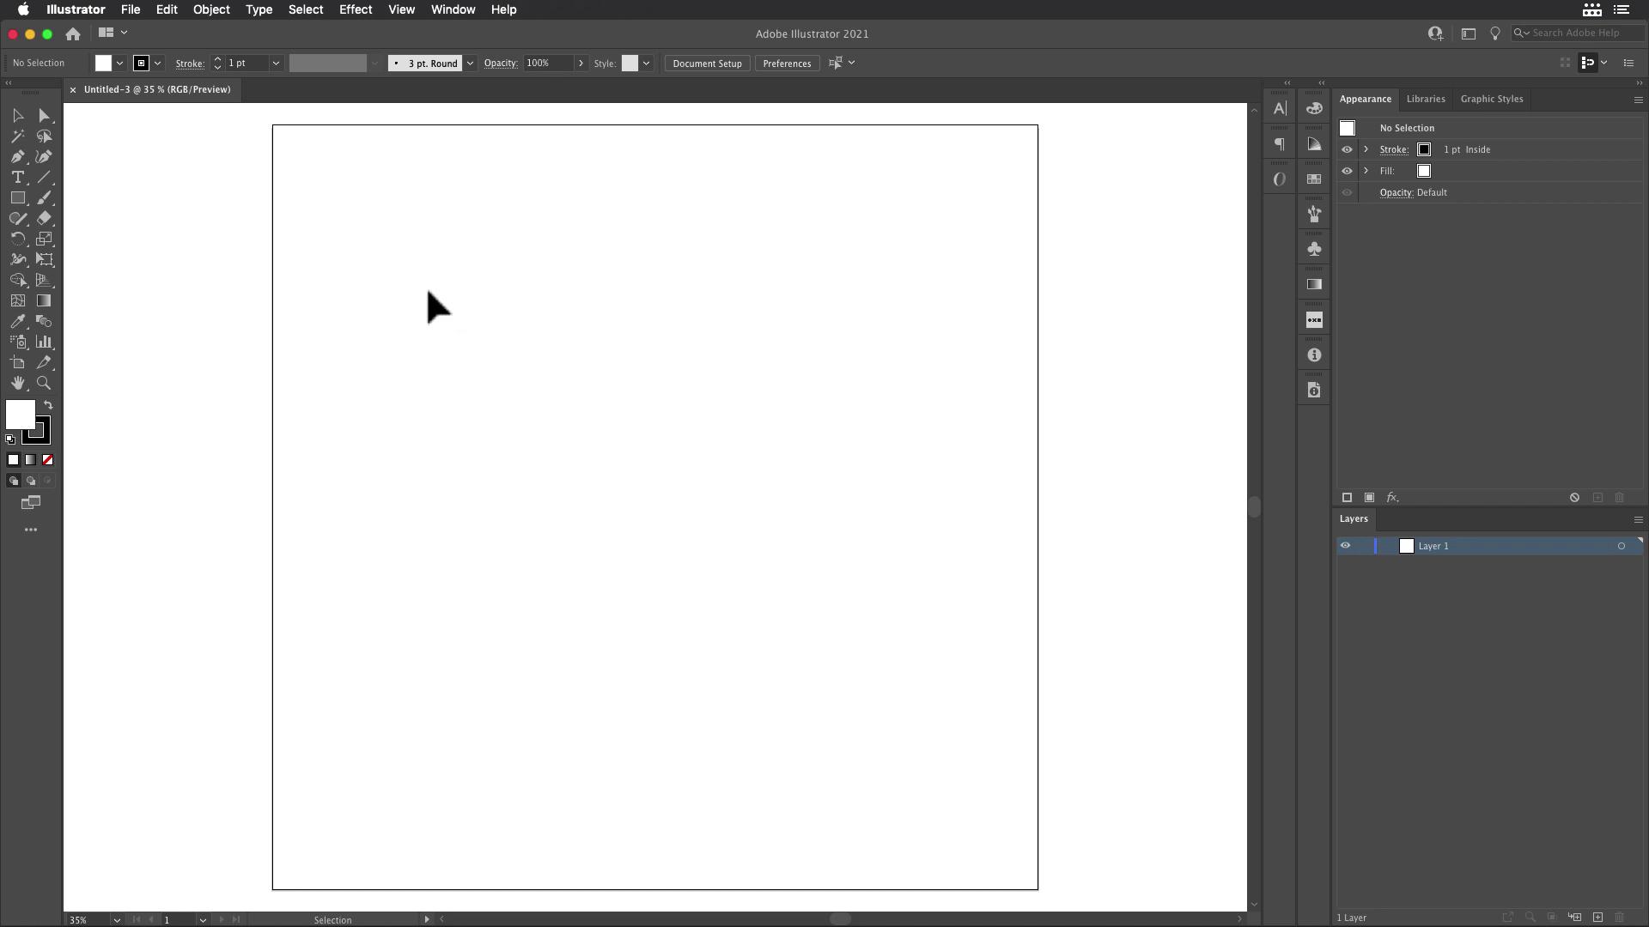
{"action": "left_click", "coordinate": [166, 10]}
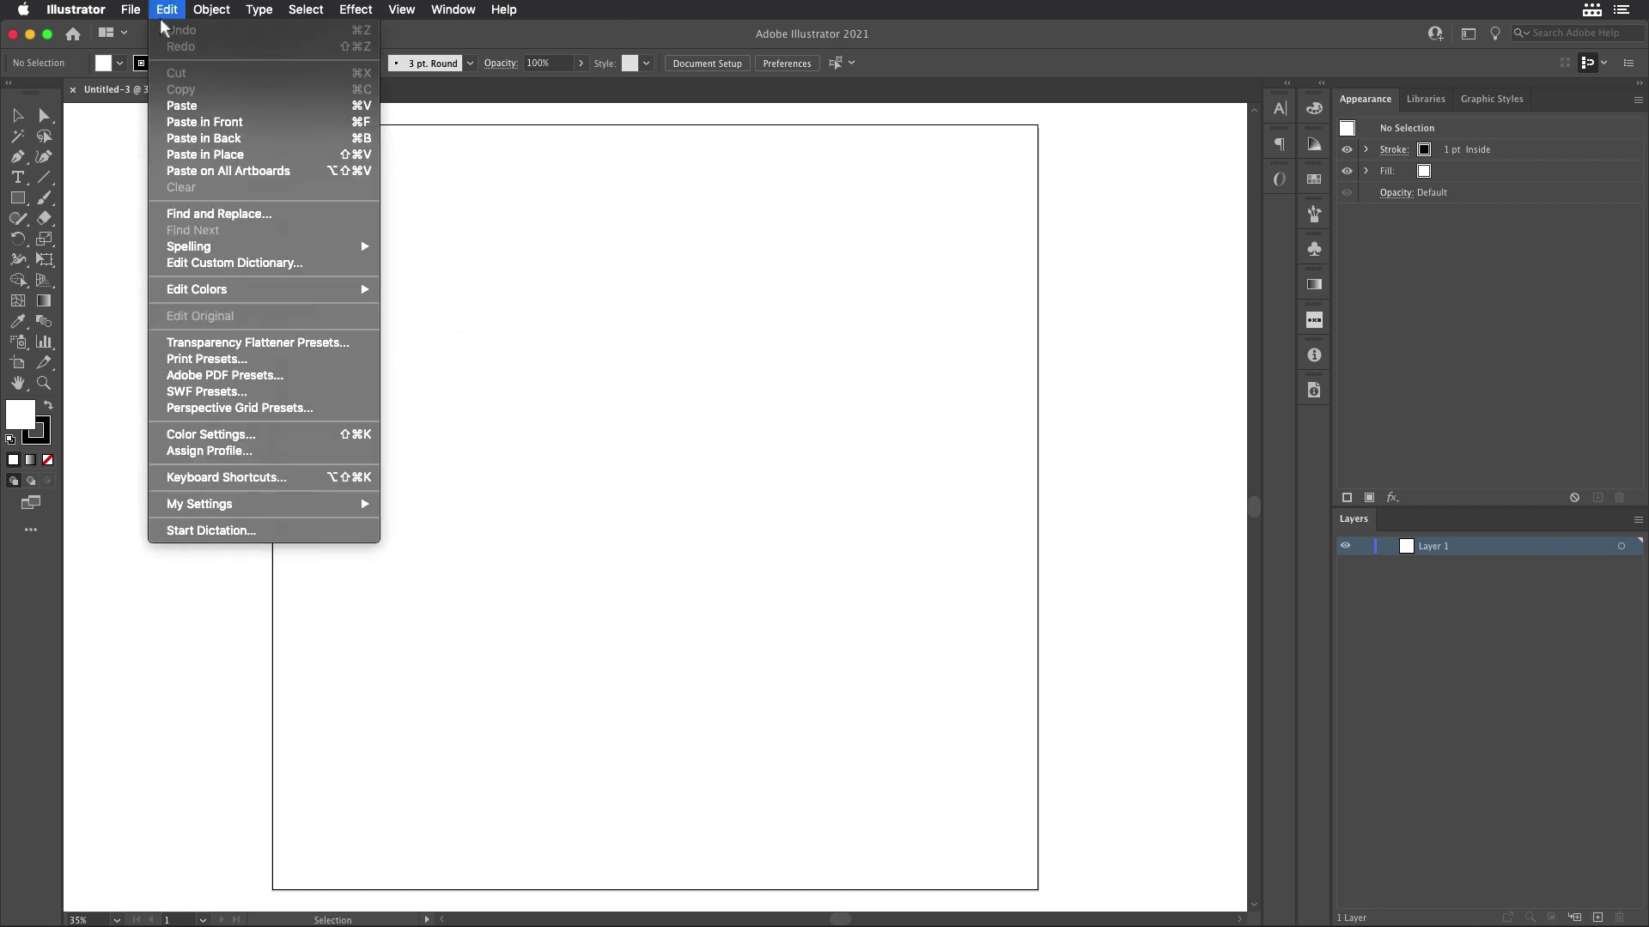
{"action": "left_click", "coordinate": [175, 105]}
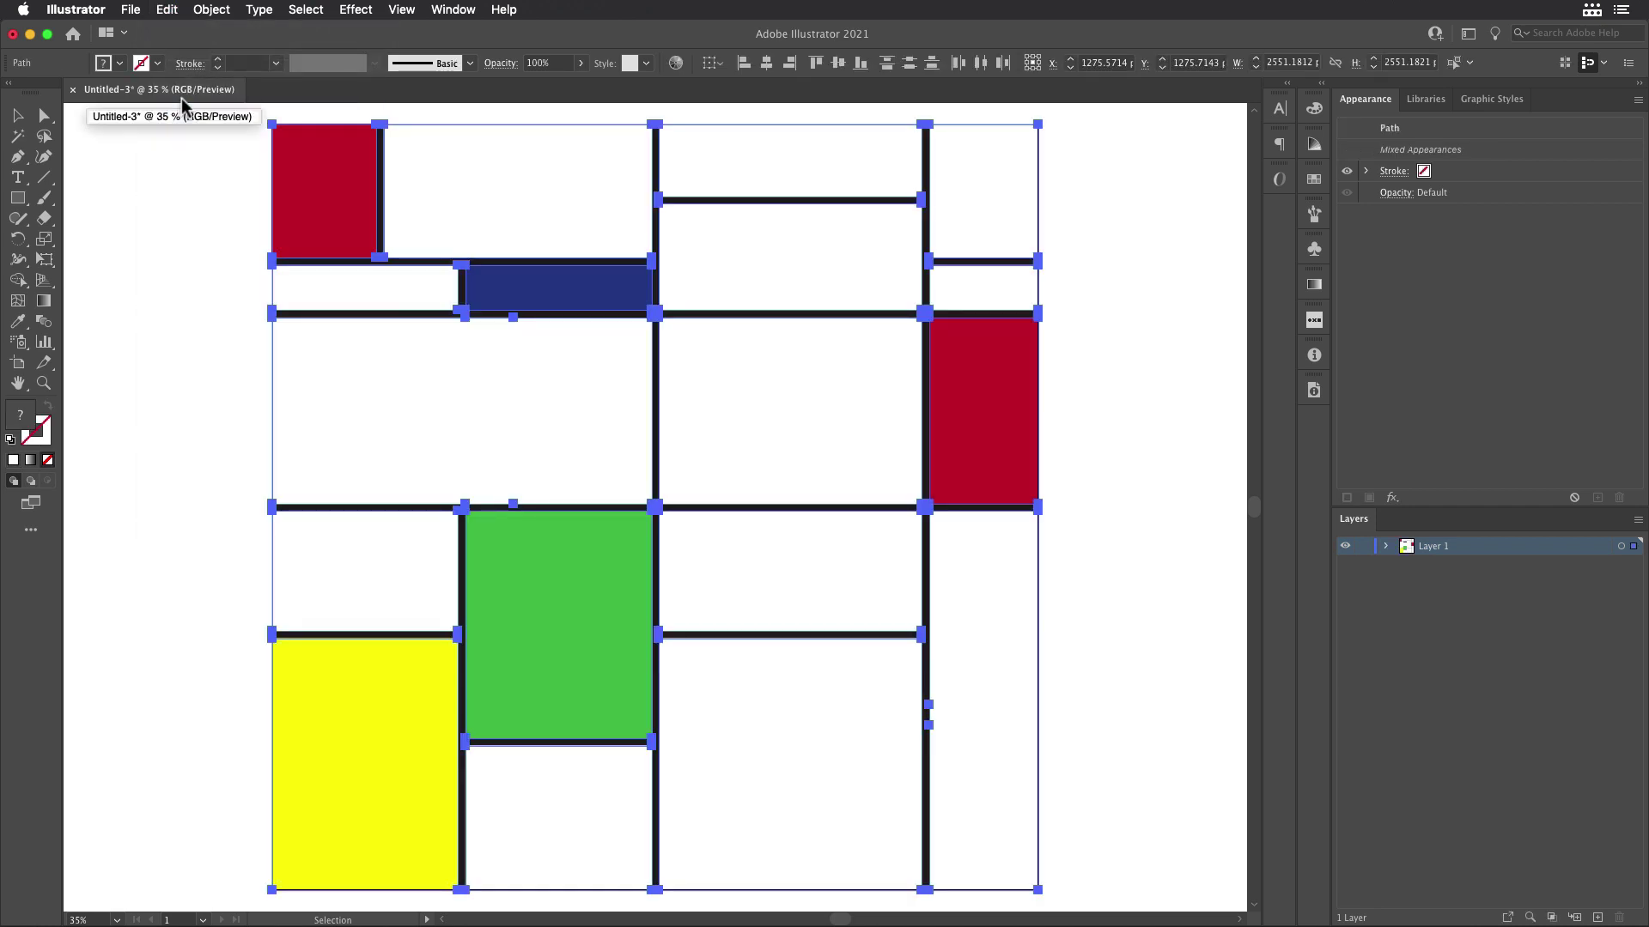
Add anchor points to all the pasted grid's paths via Object > Path.
{"action": "left_click", "coordinate": [212, 10]}
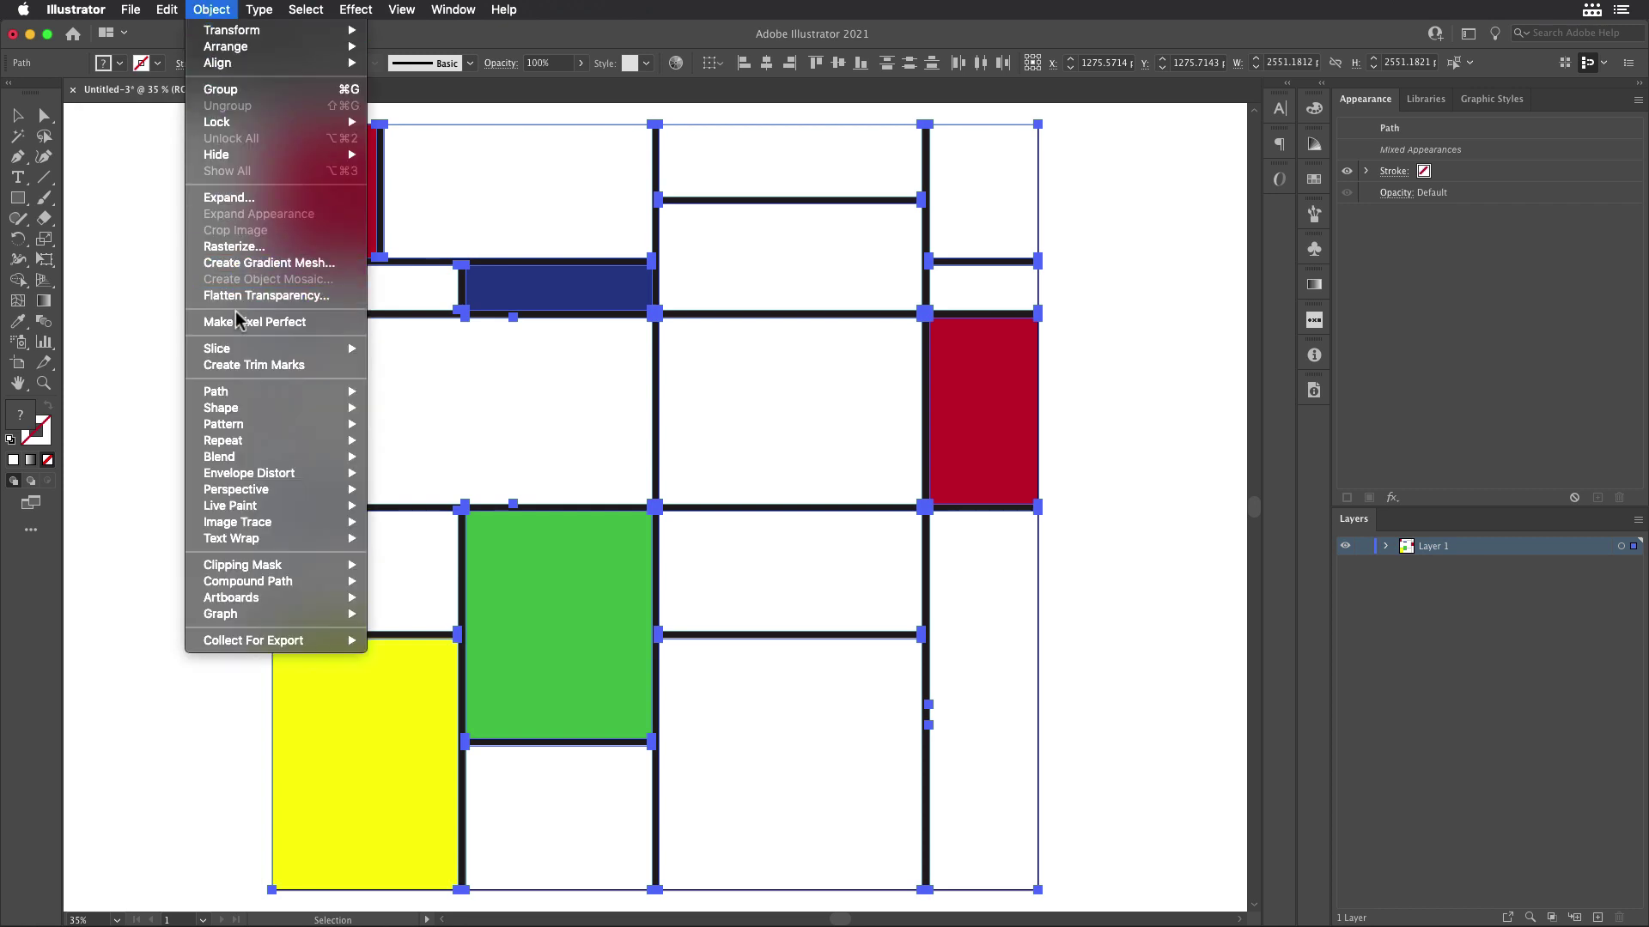
{"action": "mouse_move", "coordinate": [249, 392]}
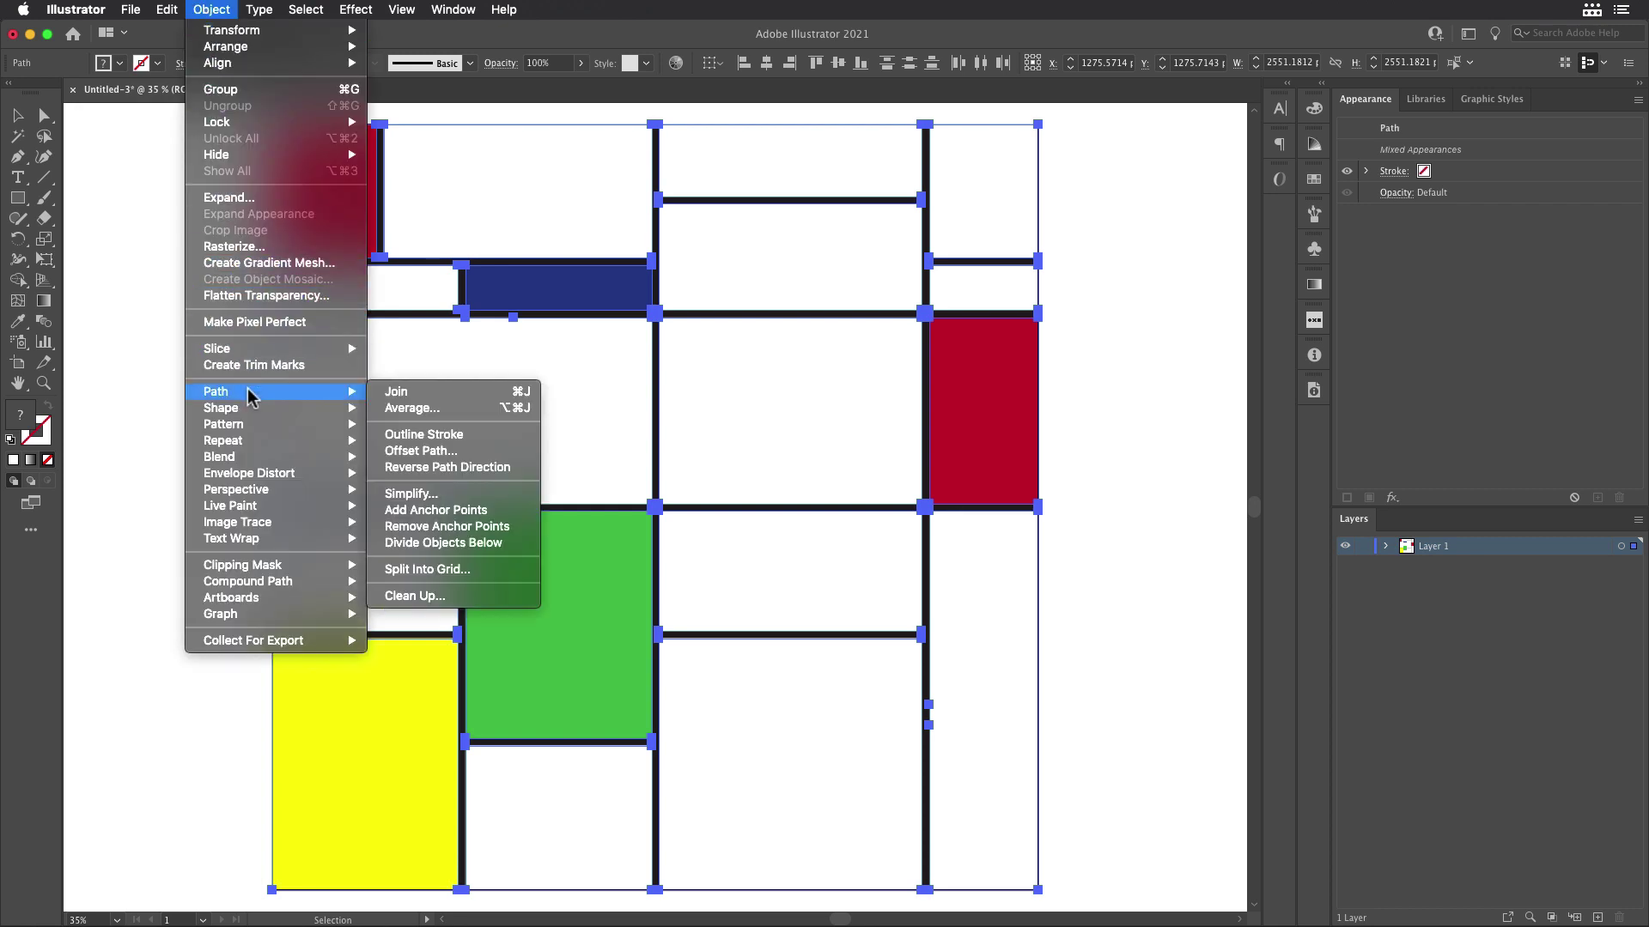
{"action": "left_click", "coordinate": [412, 512]}
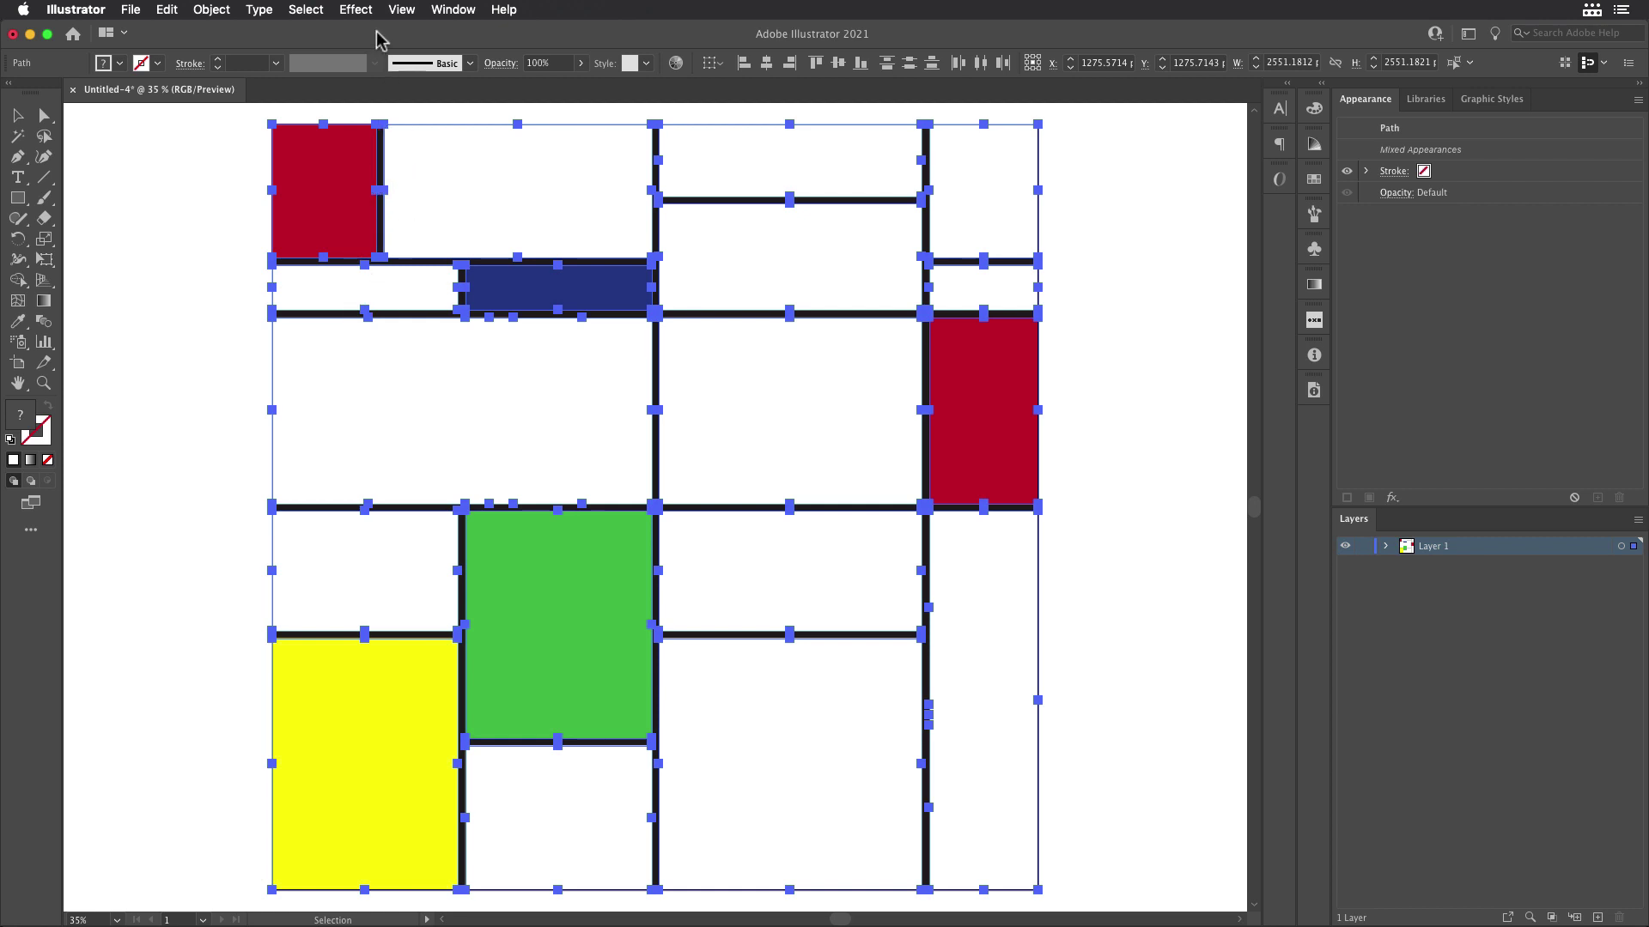
Apply a Tweak effect of 2% horizontal and 2% vertical, set to Absolute, to the grid.
{"action": "left_click", "coordinate": [359, 10]}
{"action": "mouse_move", "coordinate": [384, 165]}
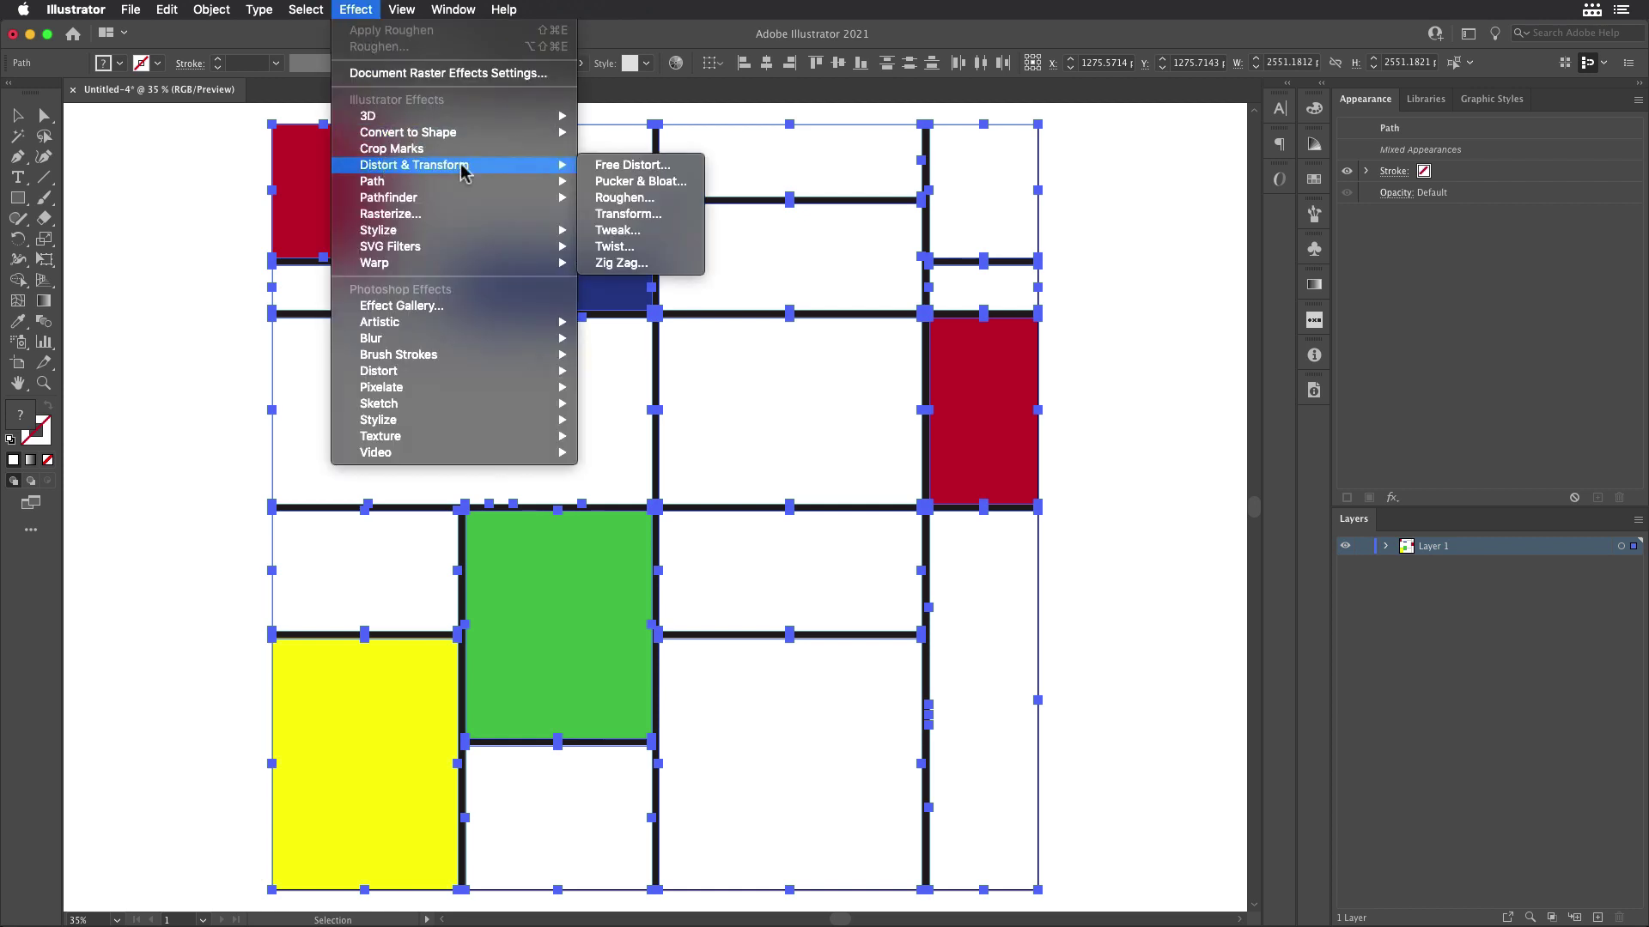
{"action": "left_click", "coordinate": [656, 237]}
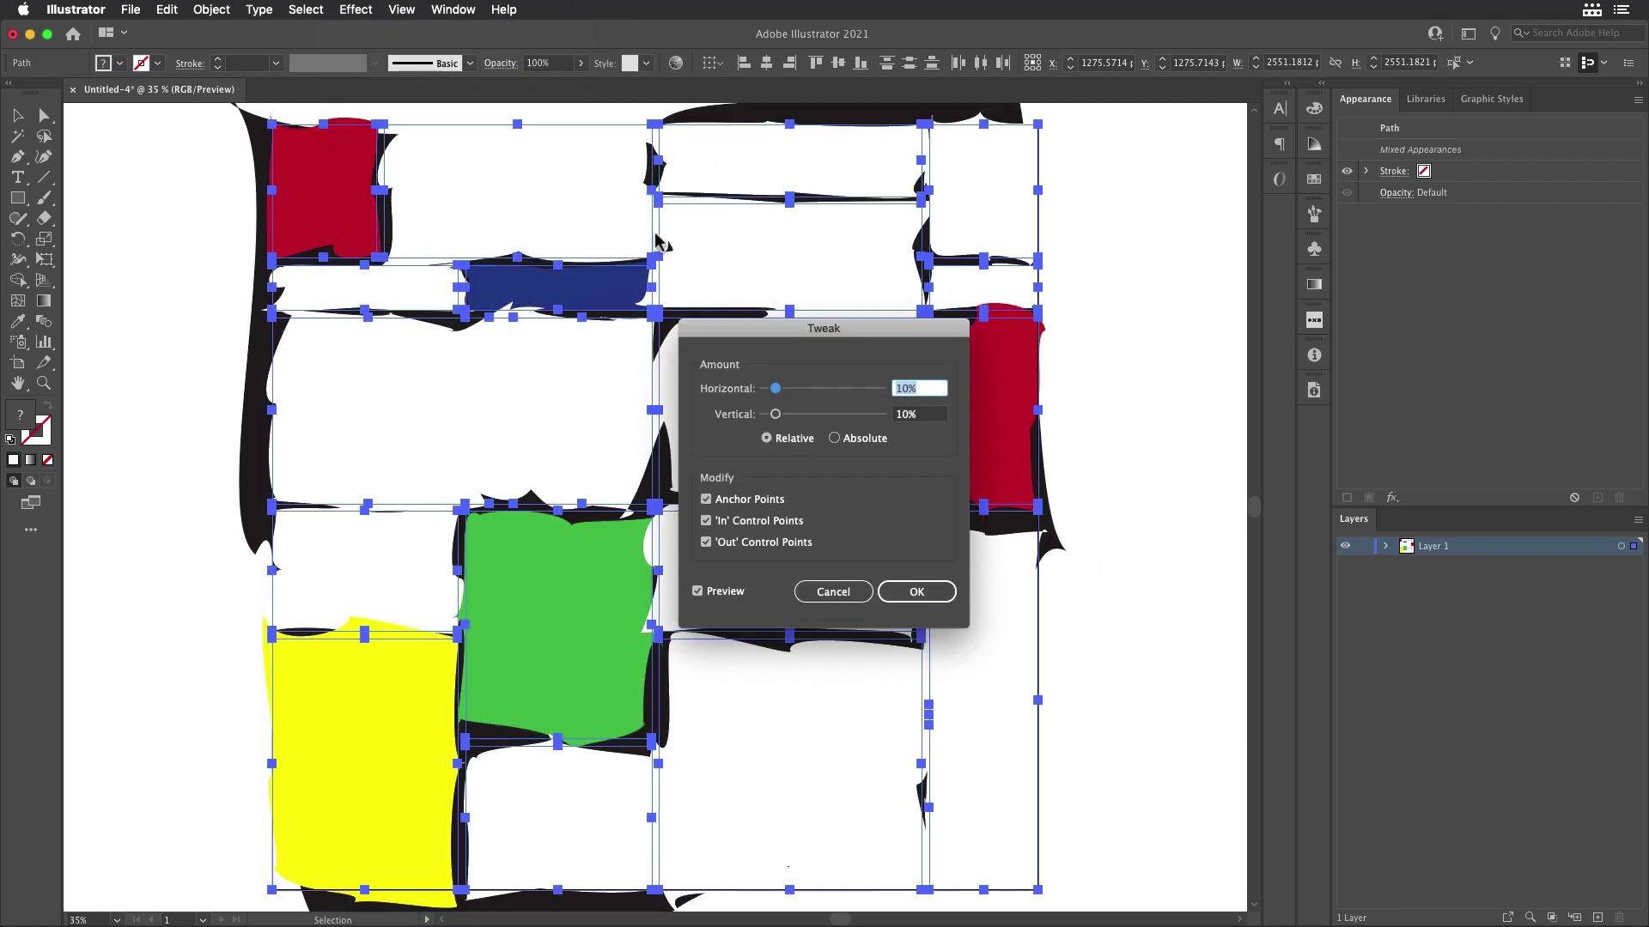
{"action": "type", "text": "2"}
{"action": "key", "text": "Tab"}
{"action": "type", "text": "2"}
{"action": "key", "text": "Tab"}
{"action": "left_click", "coordinate": [862, 437]}
{"action": "left_click", "coordinate": [916, 592]}
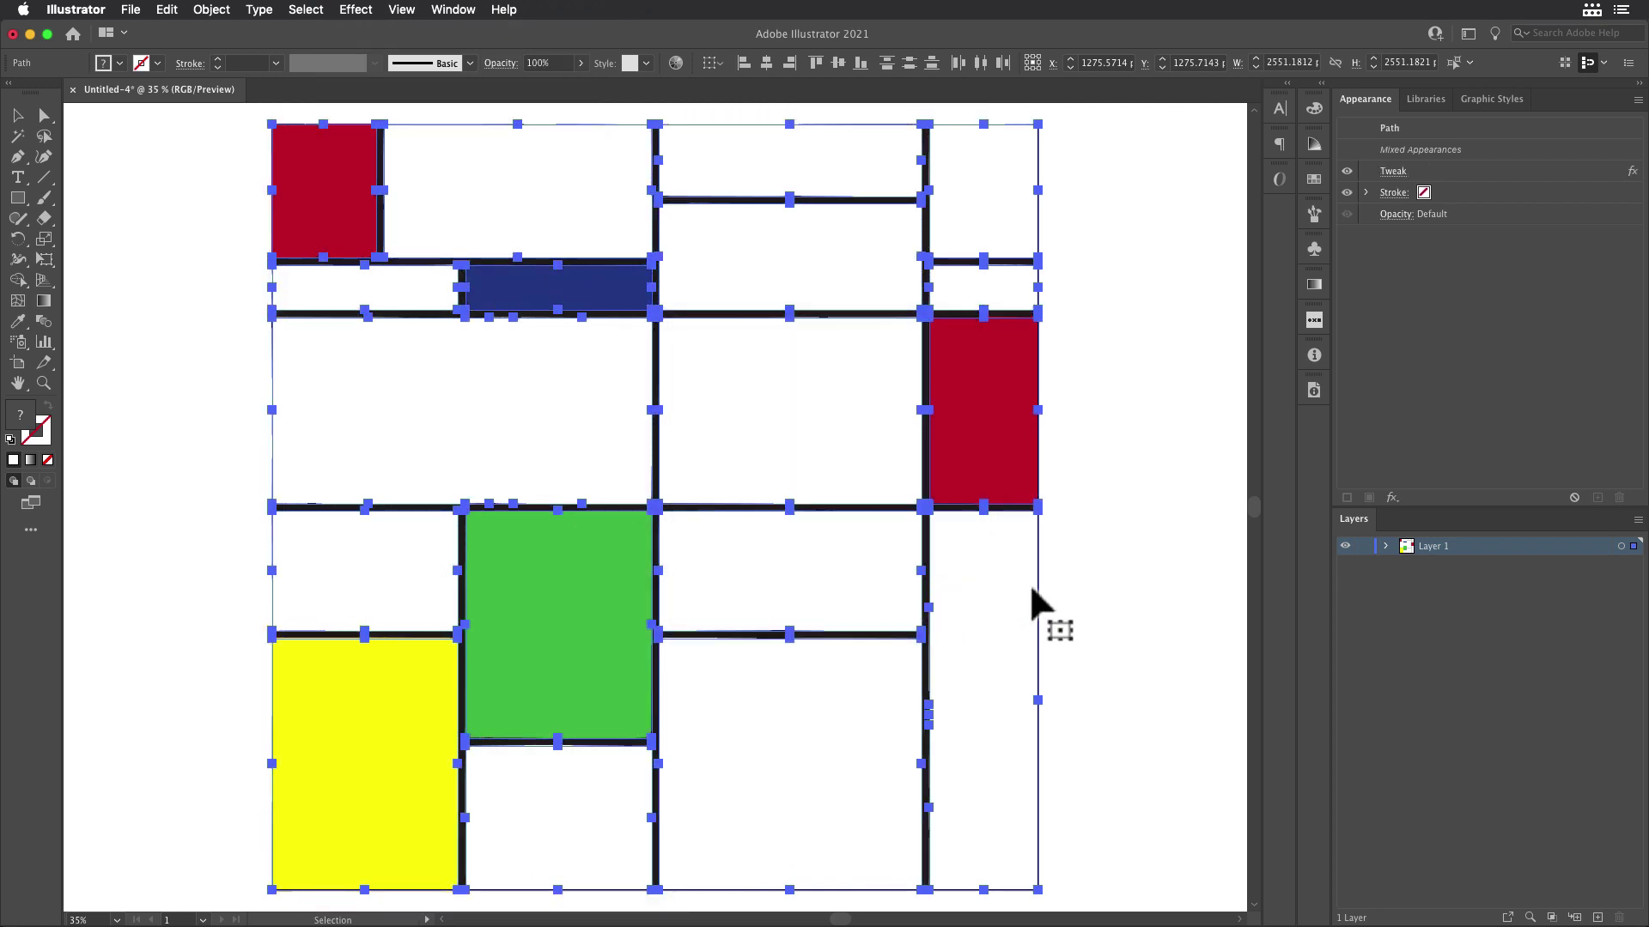
{"action": "left_click", "coordinate": [1065, 592]}
{"action": "key", "text": "z"}
{"action": "left_click", "coordinate": [656, 478]}
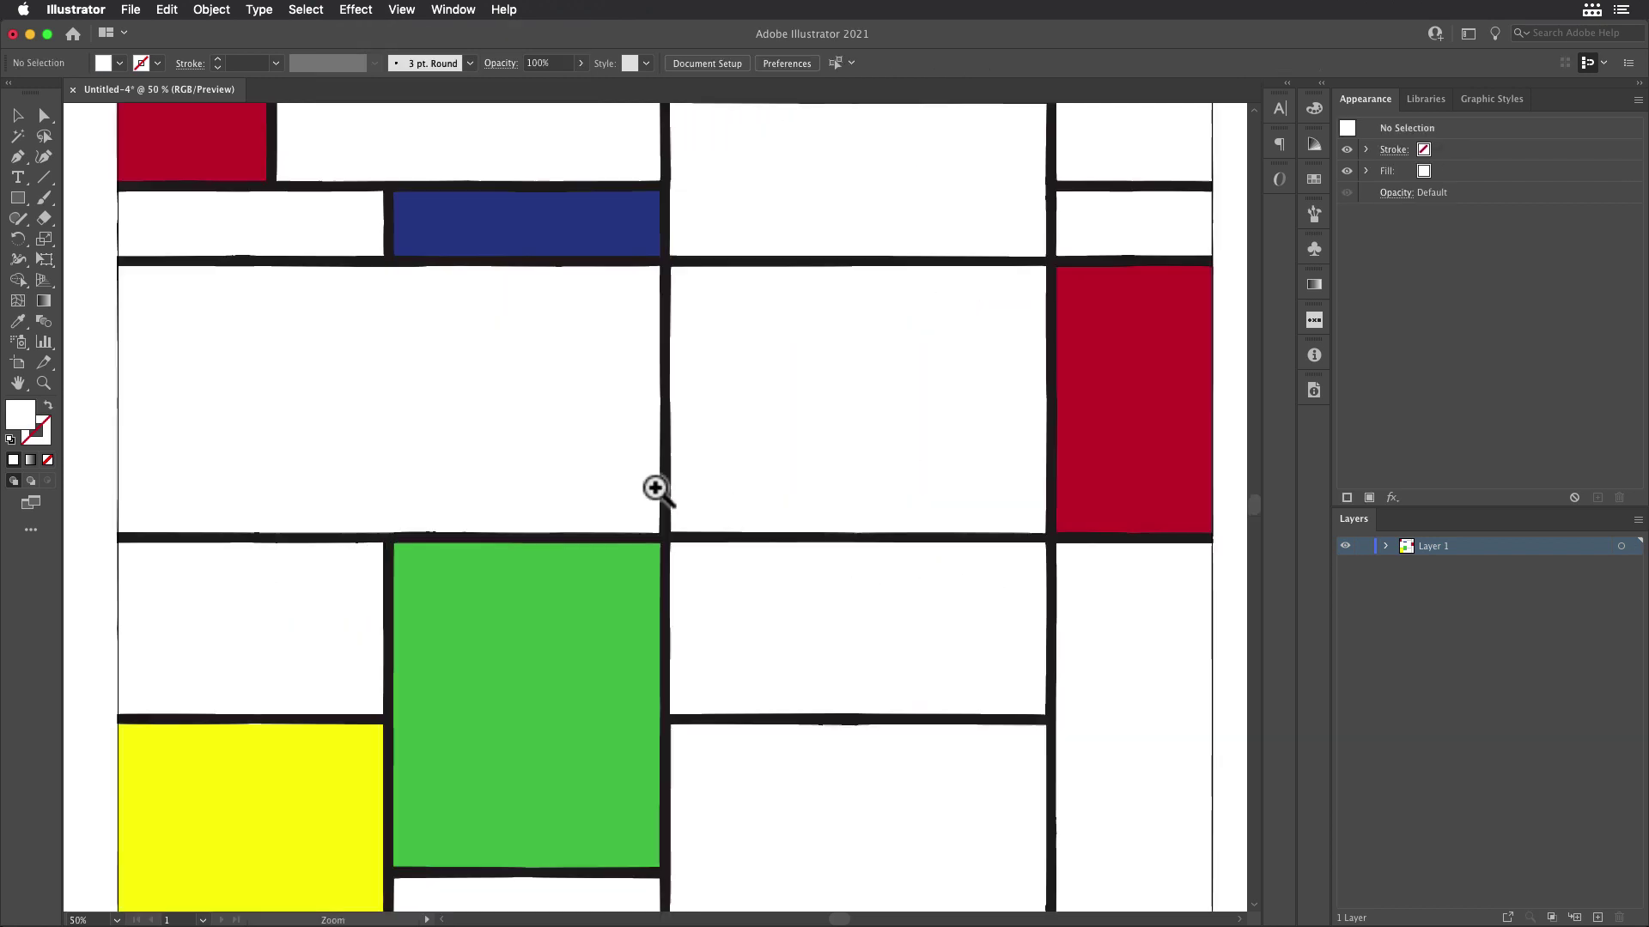
{"action": "left_click", "coordinate": [657, 385]}
{"action": "key", "text": "v"}
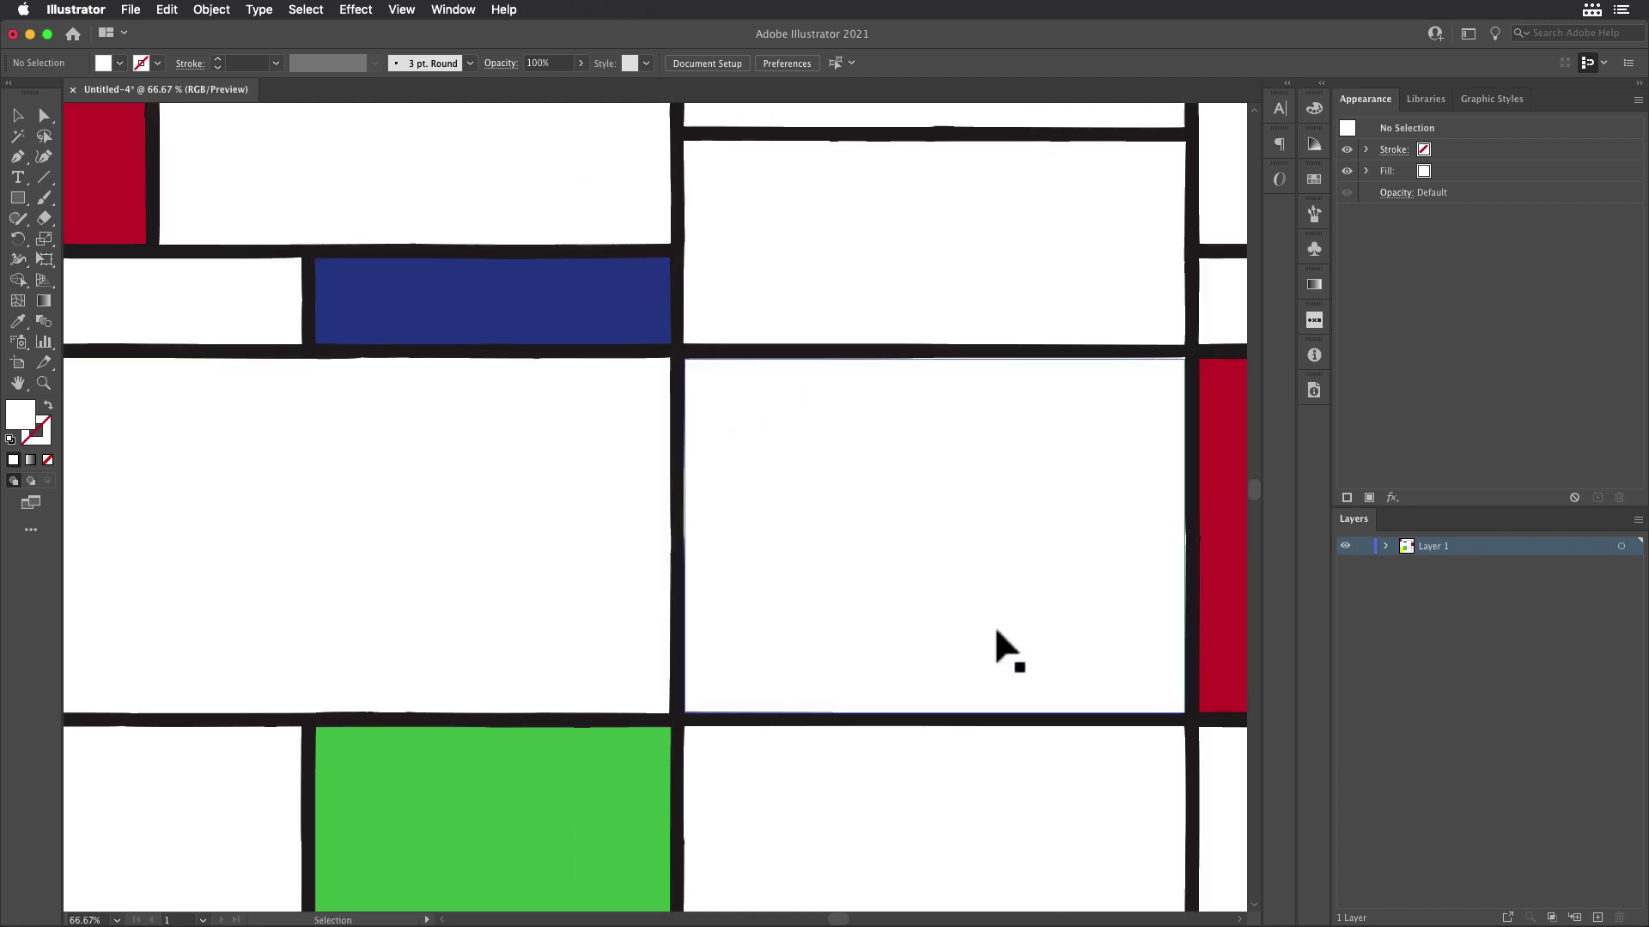
{"action": "key", "text": "super+0"}
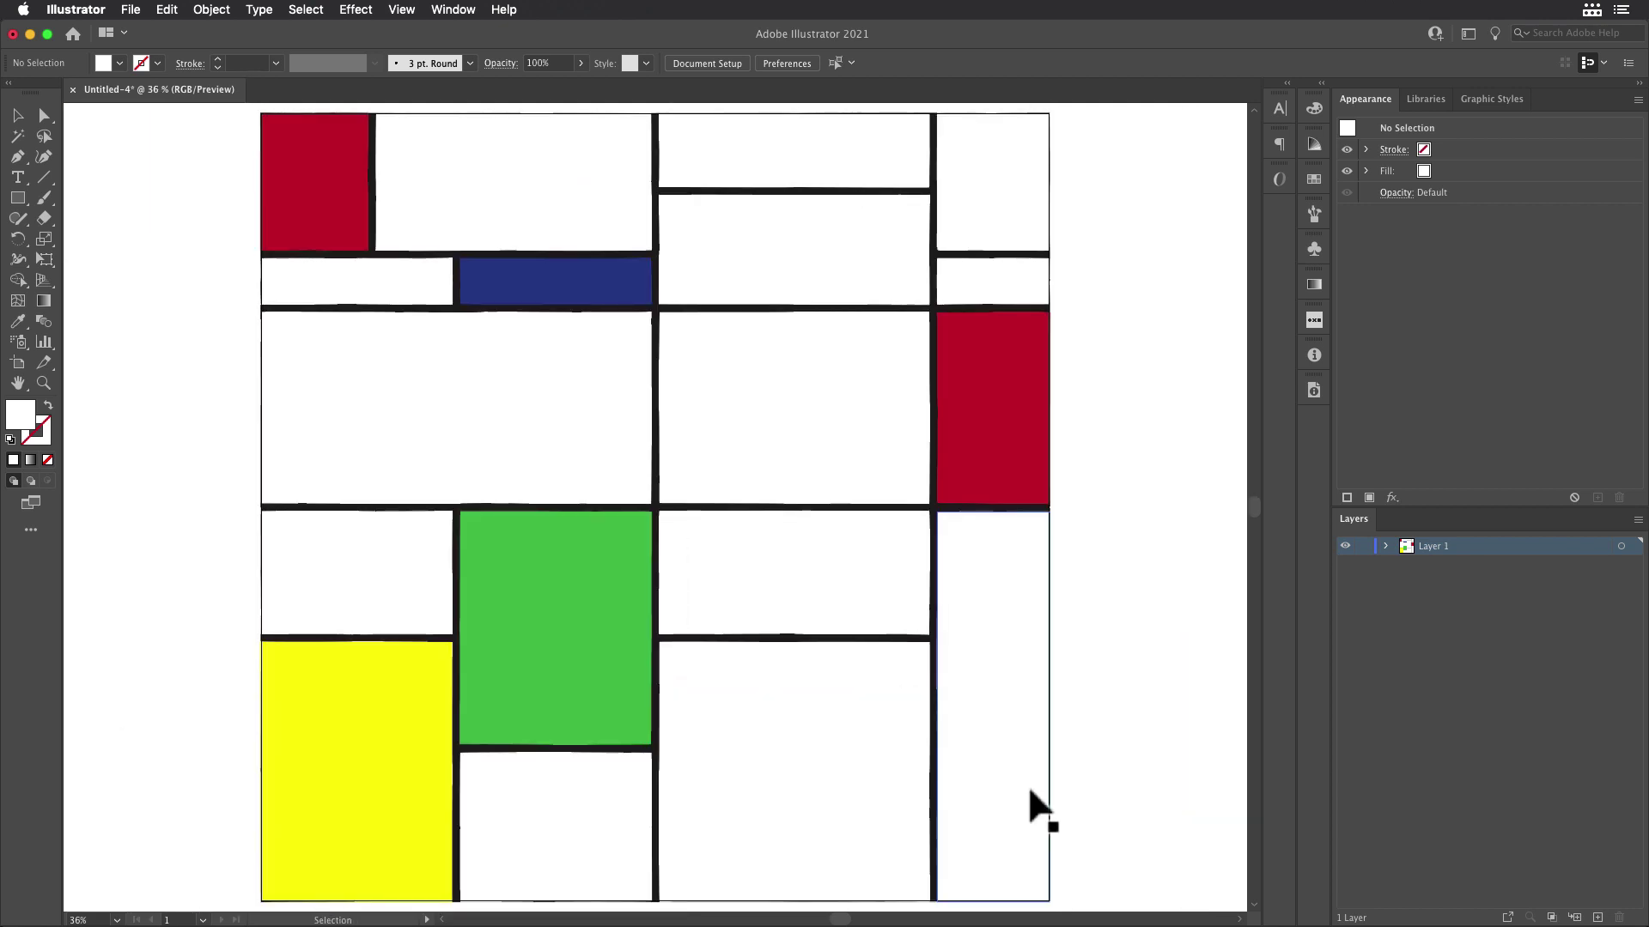